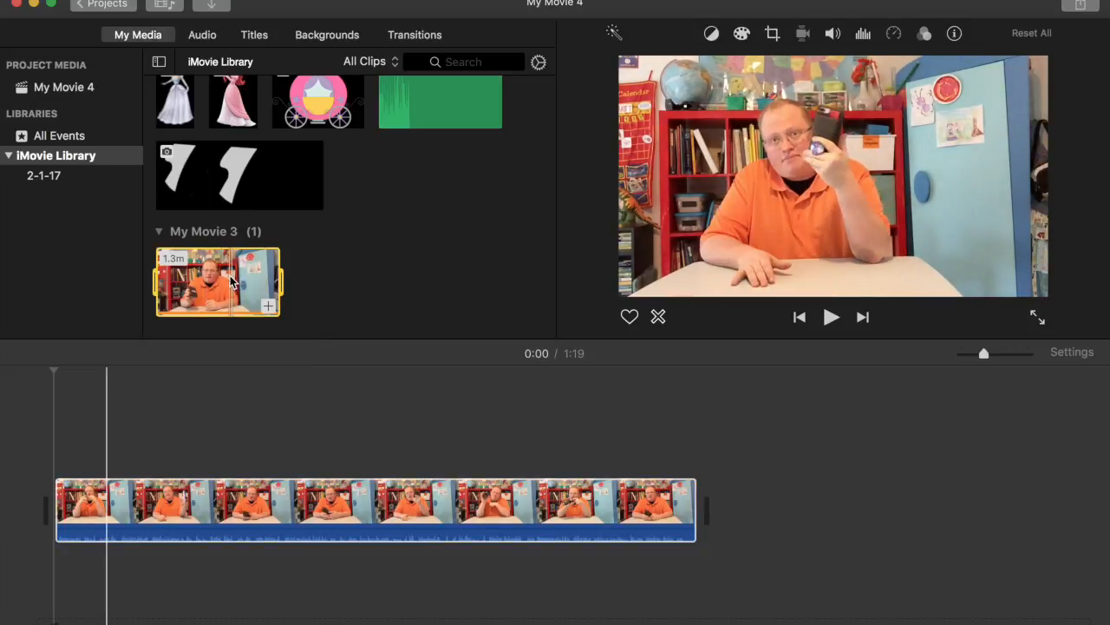
Select the talking-head clip and show the Titles browser with its Standard, Expand and Reveal styles
left_click(271, 497)
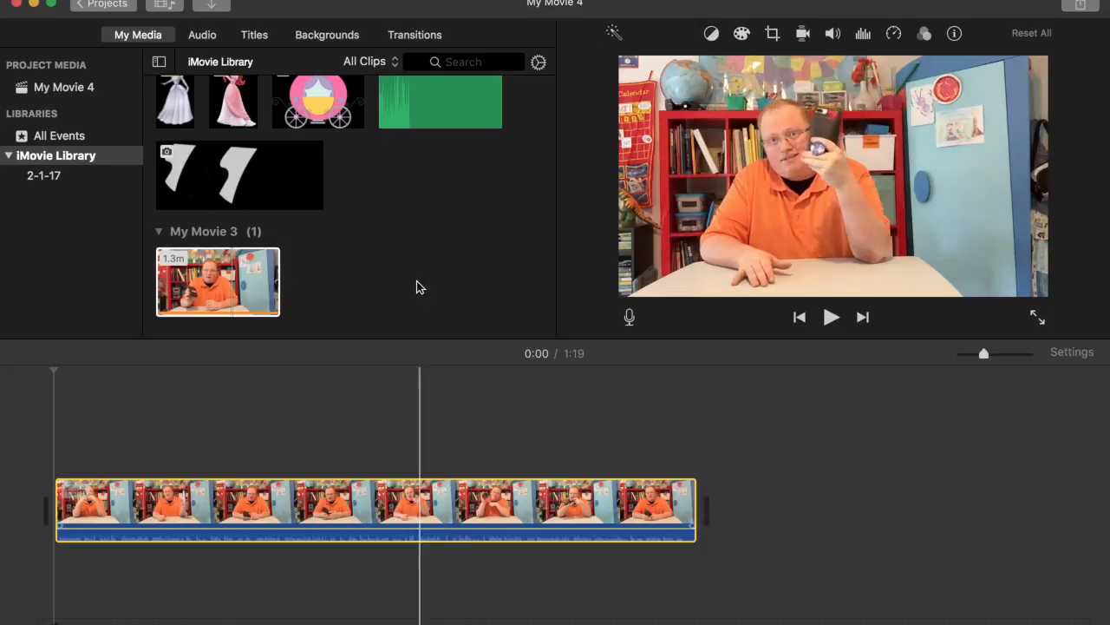
scroll(421, 246, "up", 5)
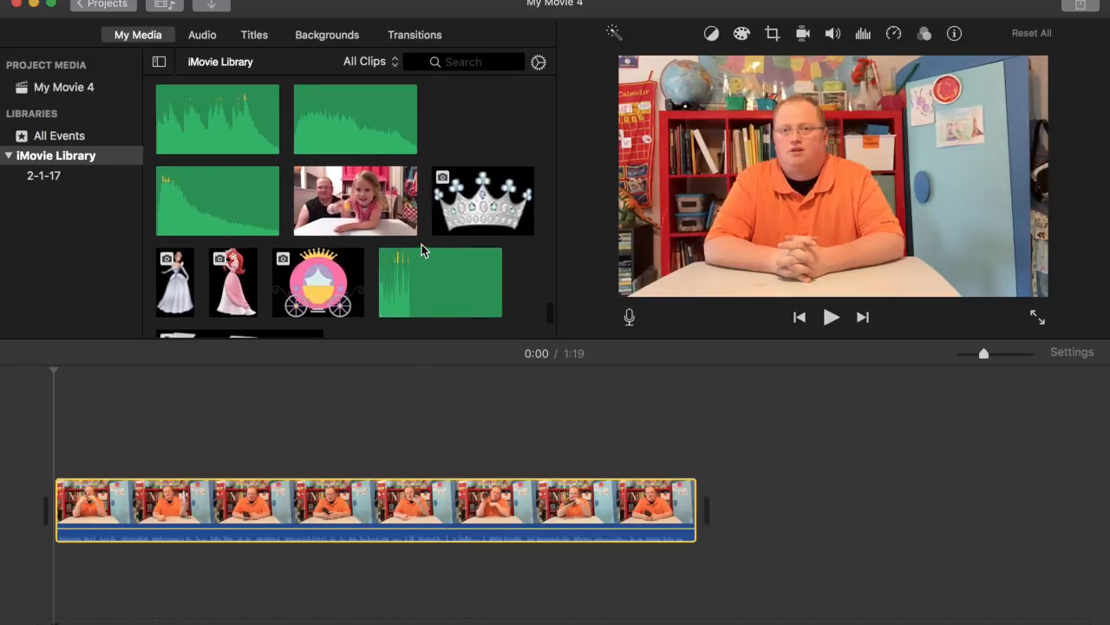
left_click(253, 39)
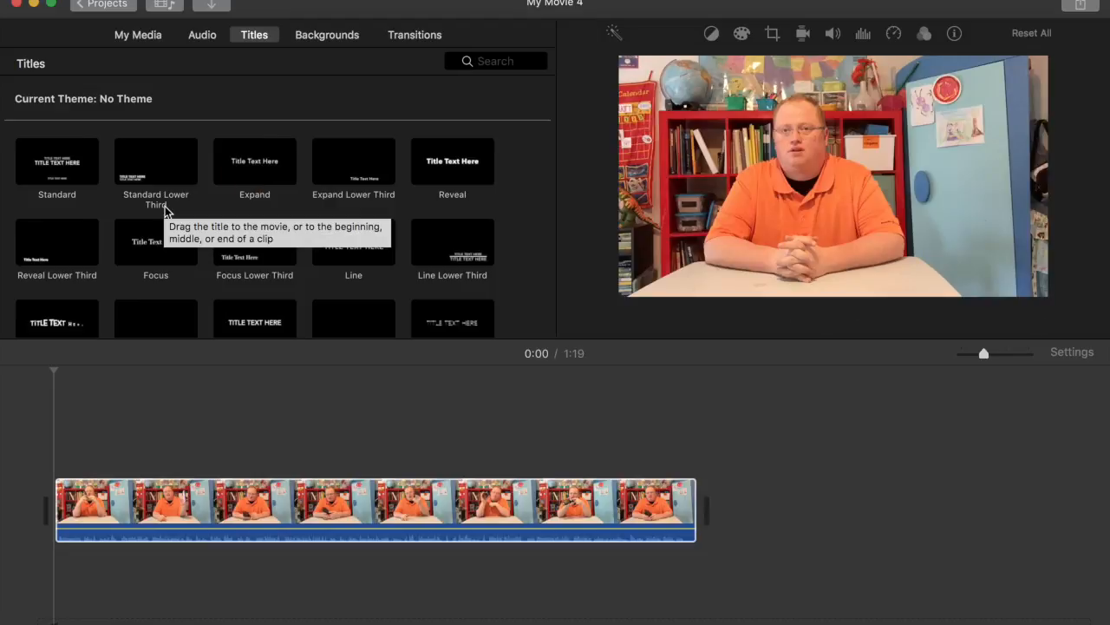
Drop a title onto the clip at 0:50 and replace its text with 'AWESOME!!!!!!!'
left_click_drag(246, 317, 445, 453)
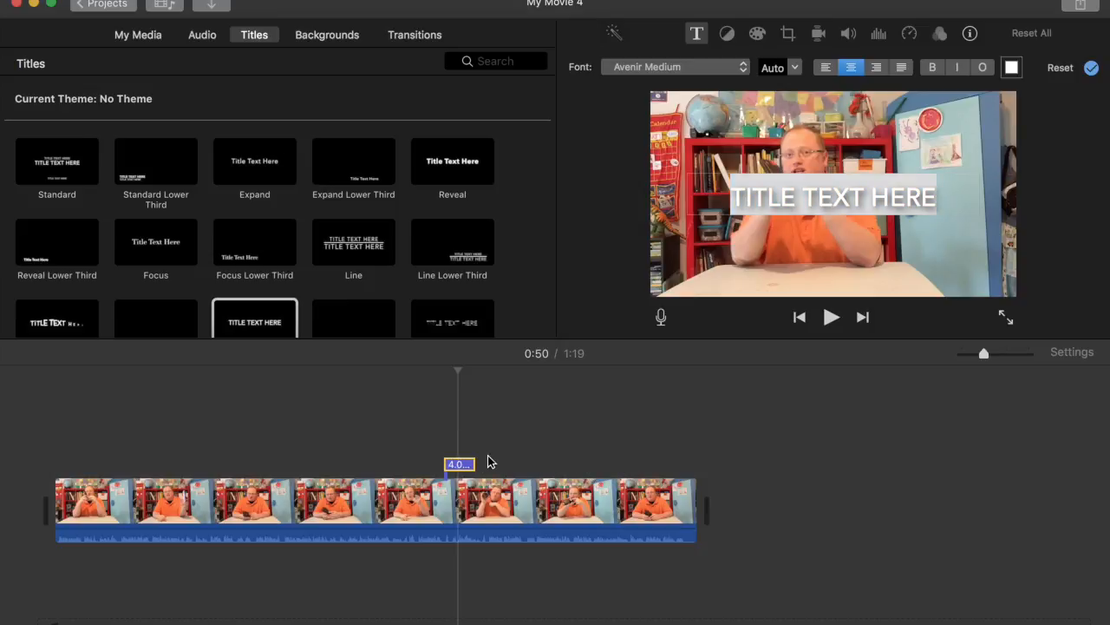
left_click(830, 187)
double_click(830, 188)
triple_click(830, 187)
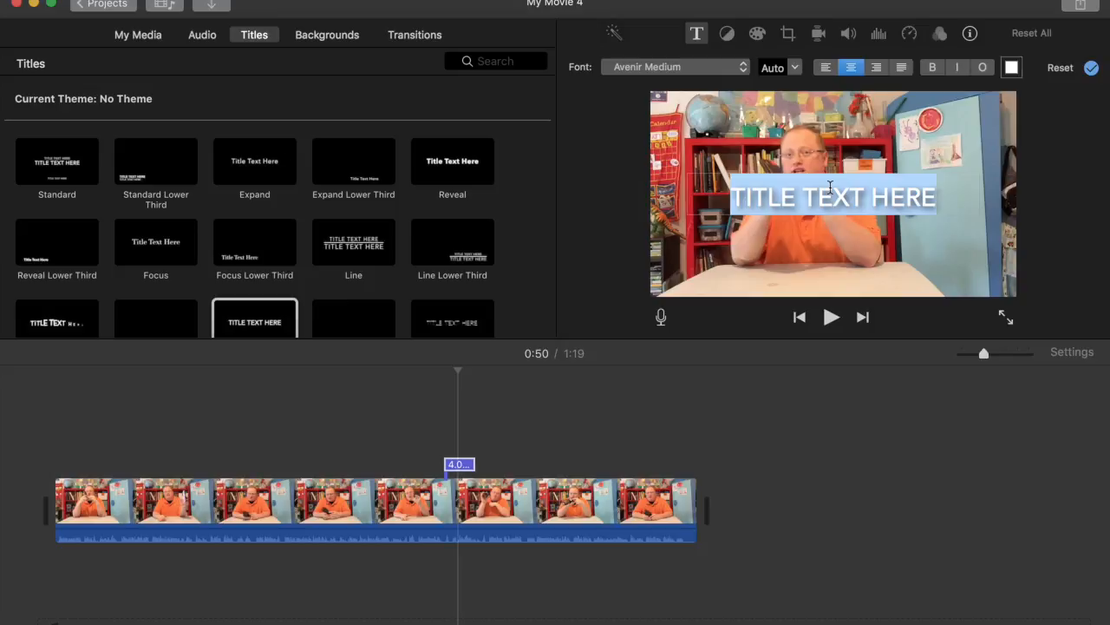
type("AW")
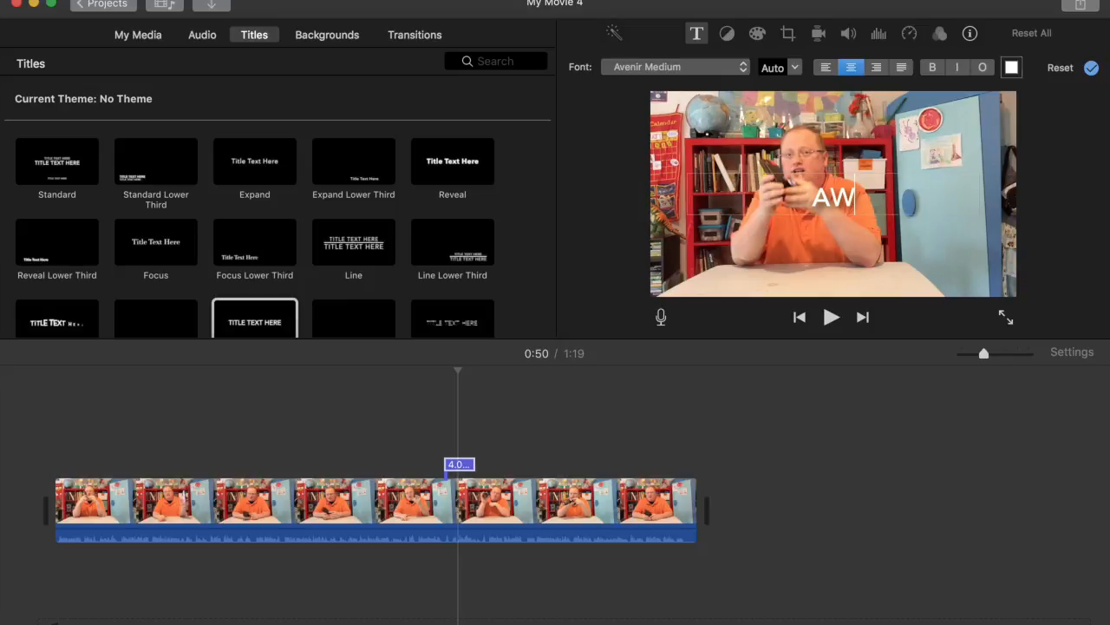
type("ESOME")
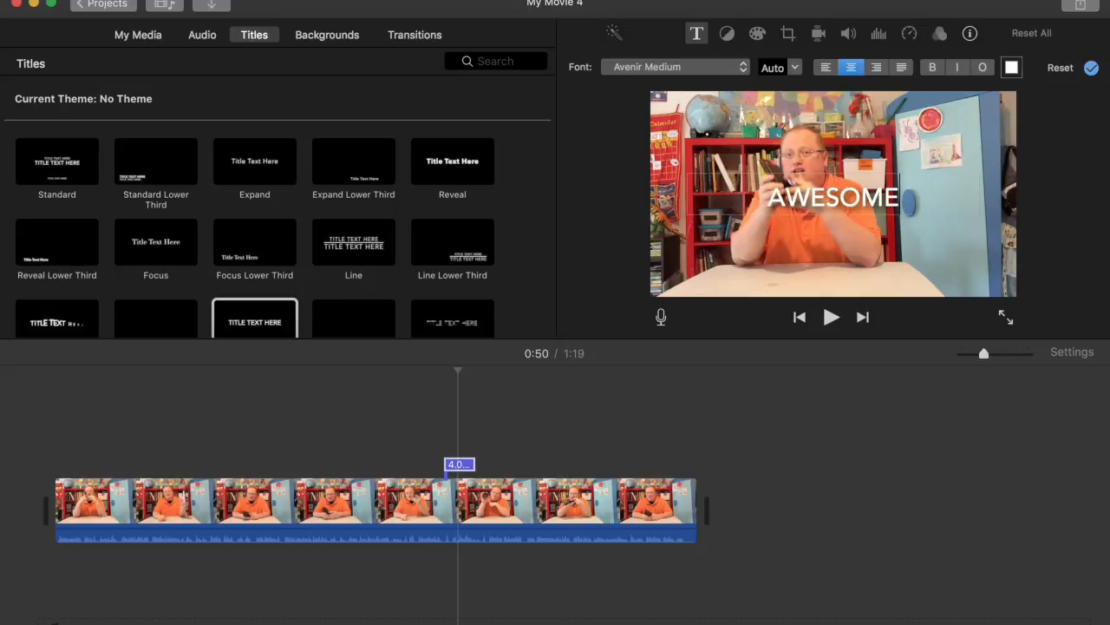
type("!!!!!!!")
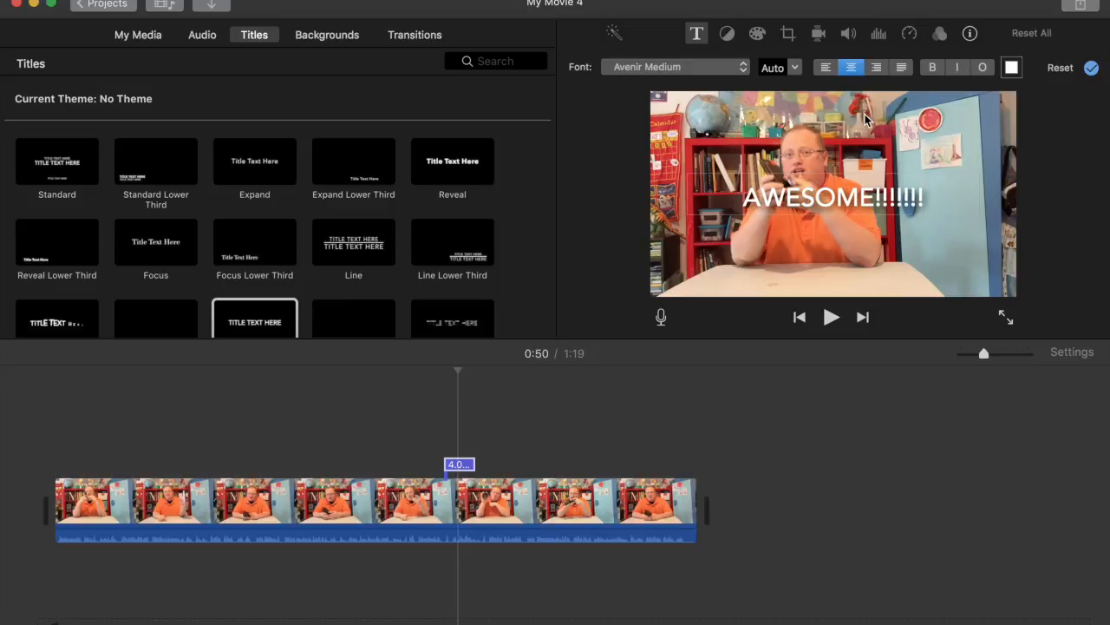
Colour the AWESOME title text green
left_click(1011, 68)
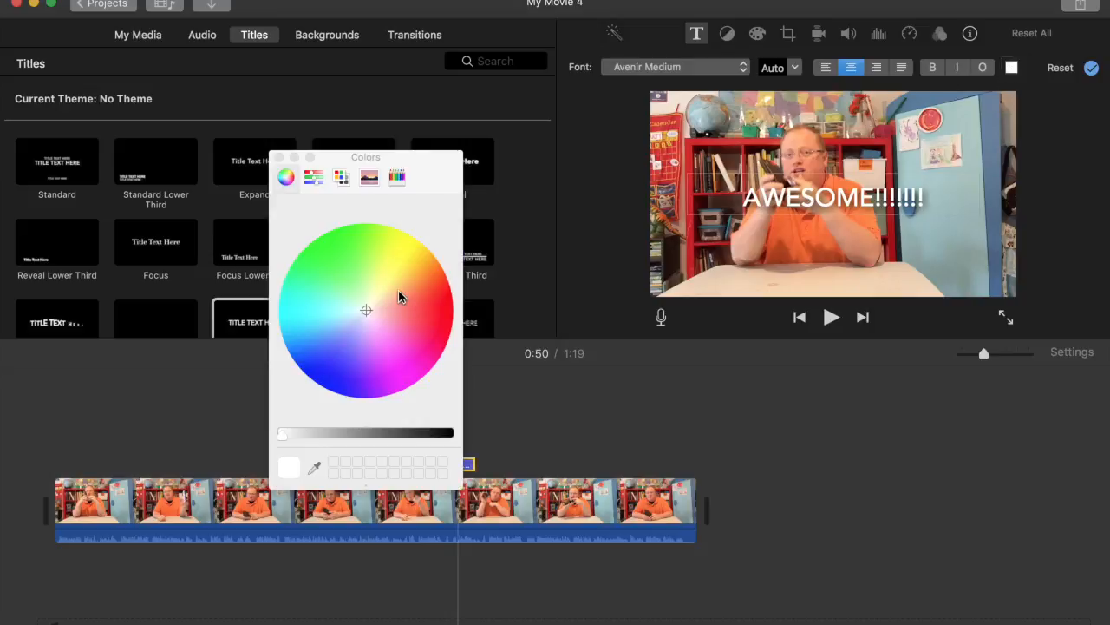
left_click(445, 306)
left_click(324, 236)
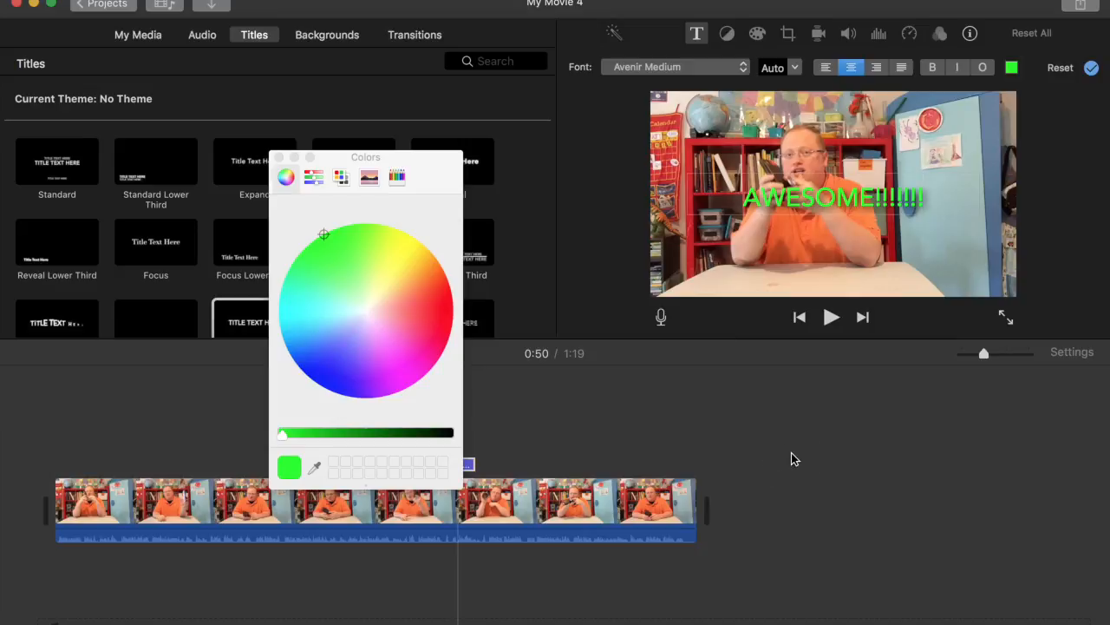
left_click(280, 157)
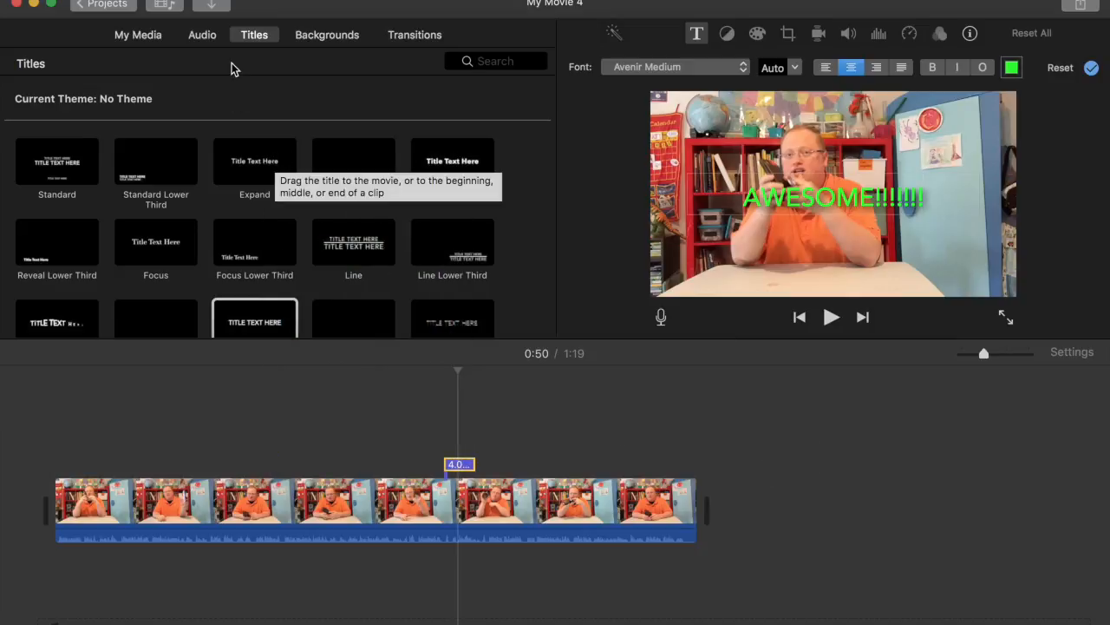
Place the Instagram logo image above the clip at 0:50 as a picture-in-picture inset
left_click(139, 34)
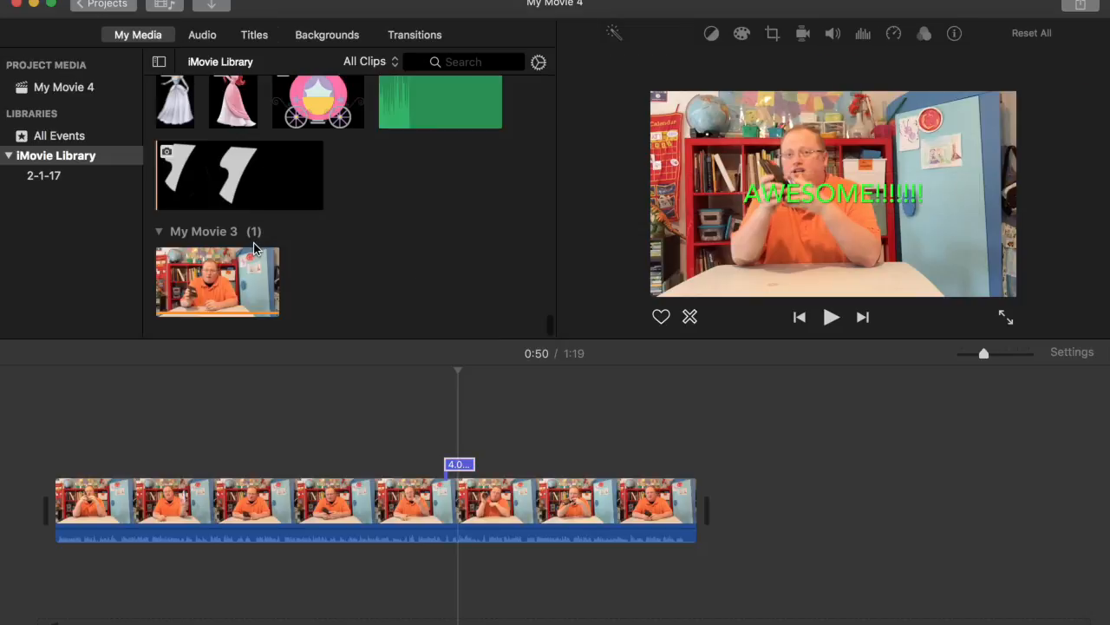
scroll(256, 249, "down", 10)
scroll(254, 249, "up", 5)
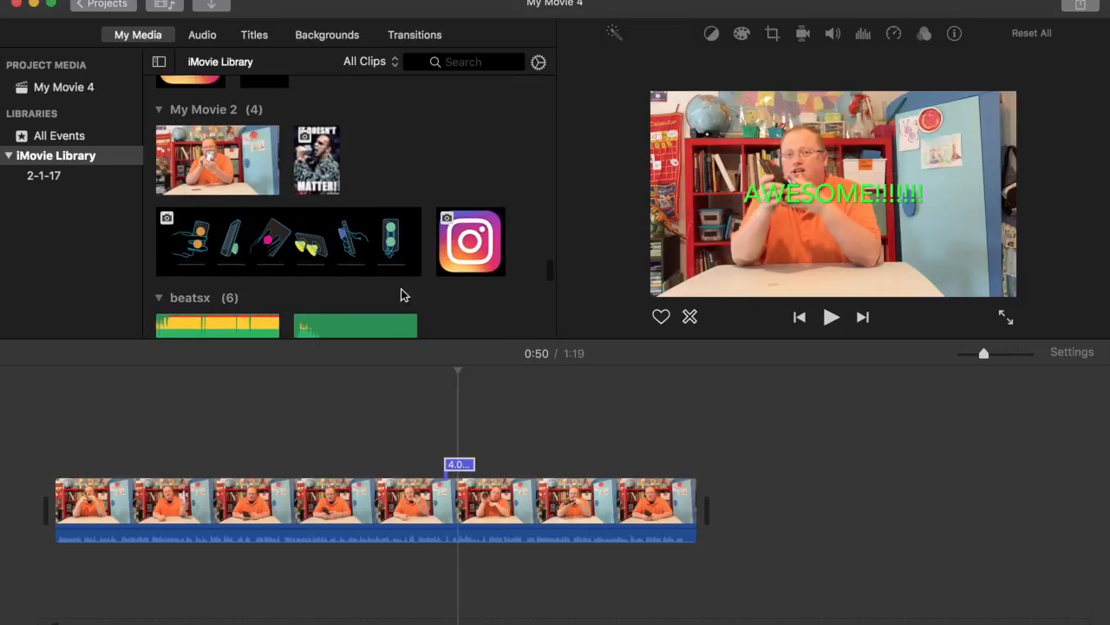
left_click_drag(447, 265, 446, 424)
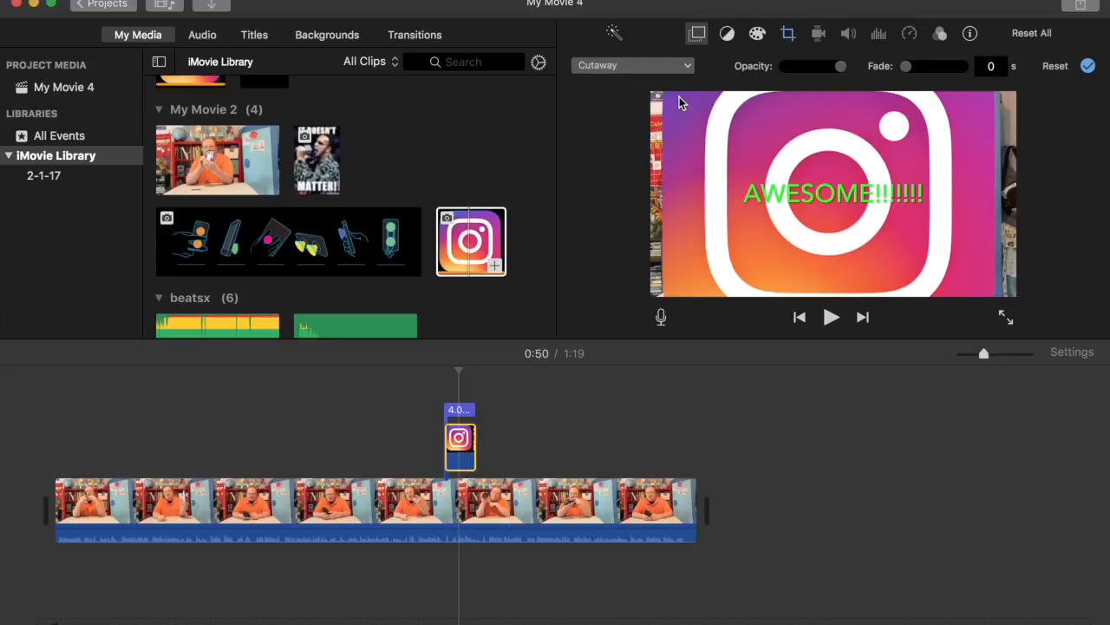
left_click(689, 68)
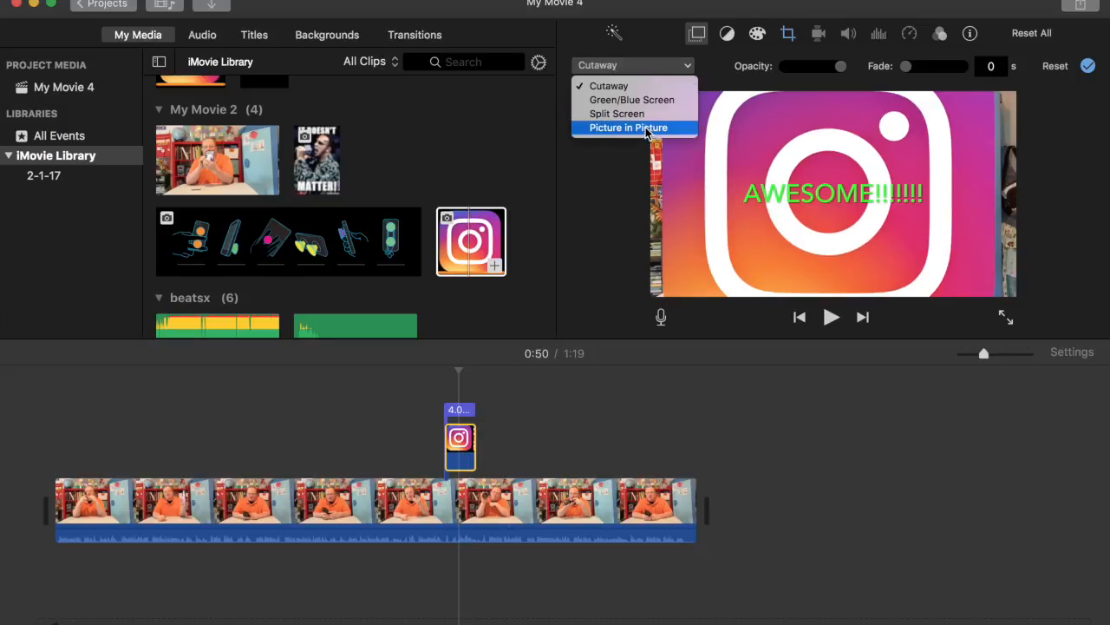
left_click(646, 130)
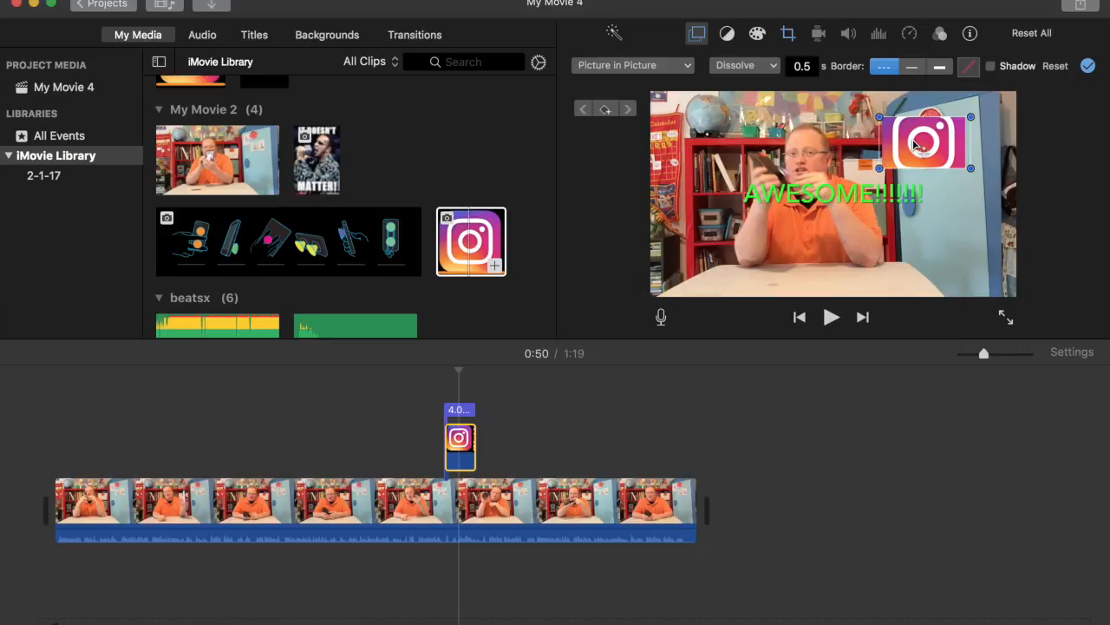
left_click(788, 36)
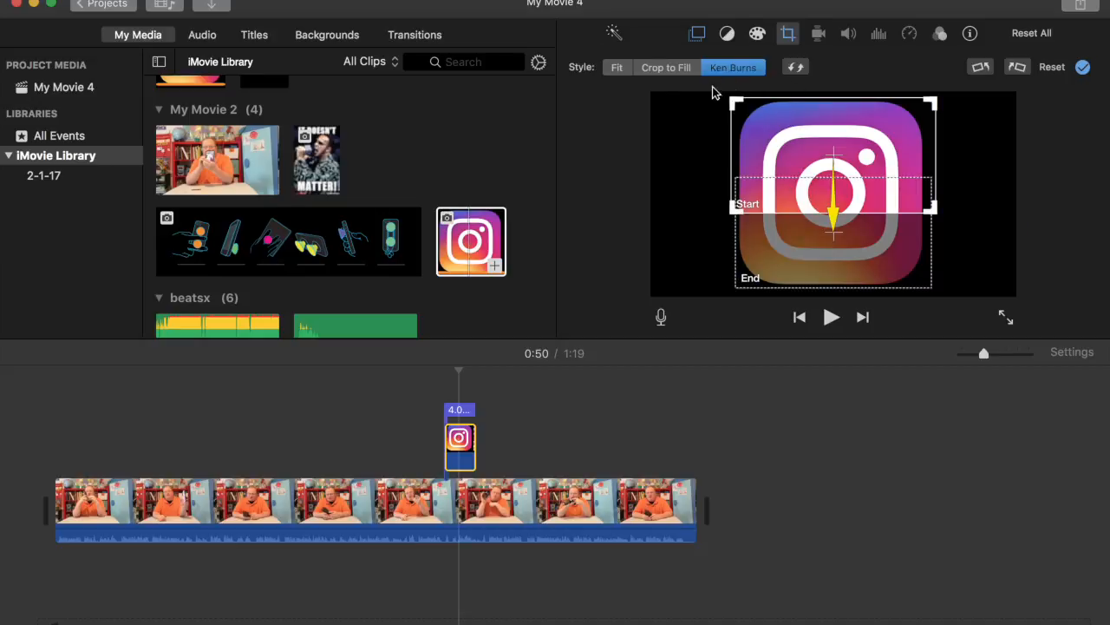
Fit the whole Instagram logo in its inset and enlarge it across the upper-right frame
left_click(618, 72)
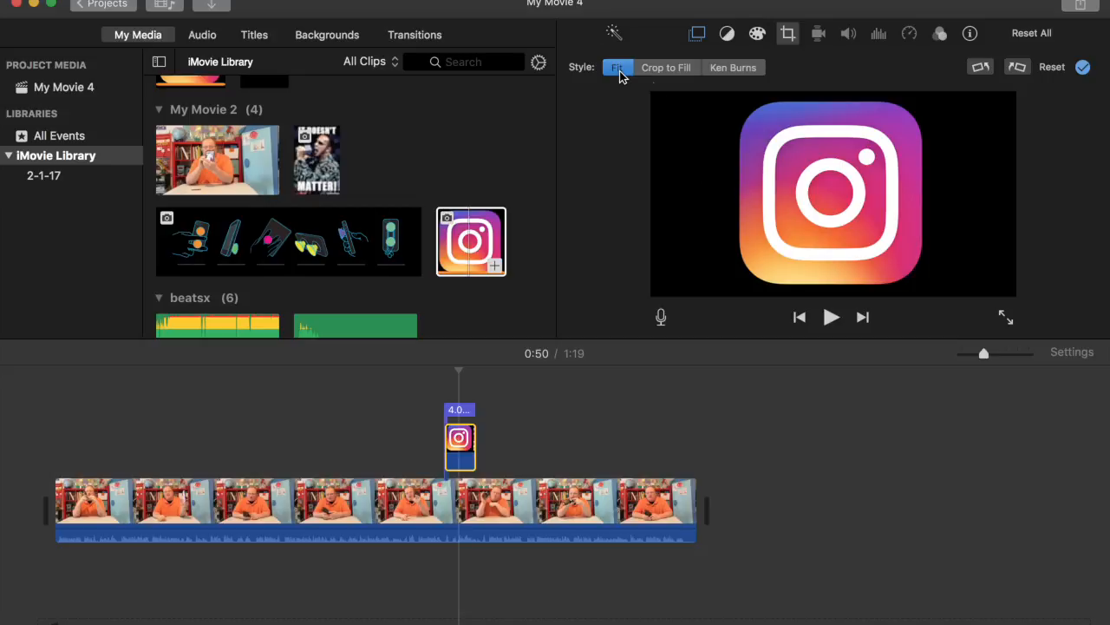
left_click(697, 34)
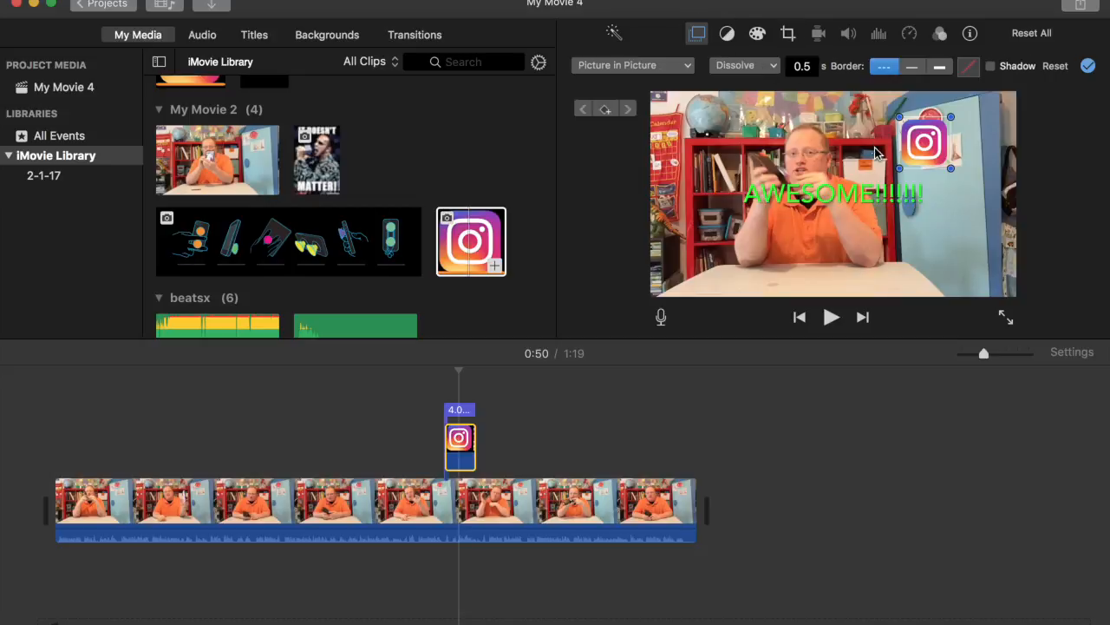
left_click_drag(899, 168, 818, 235)
left_click_drag(876, 198, 949, 200)
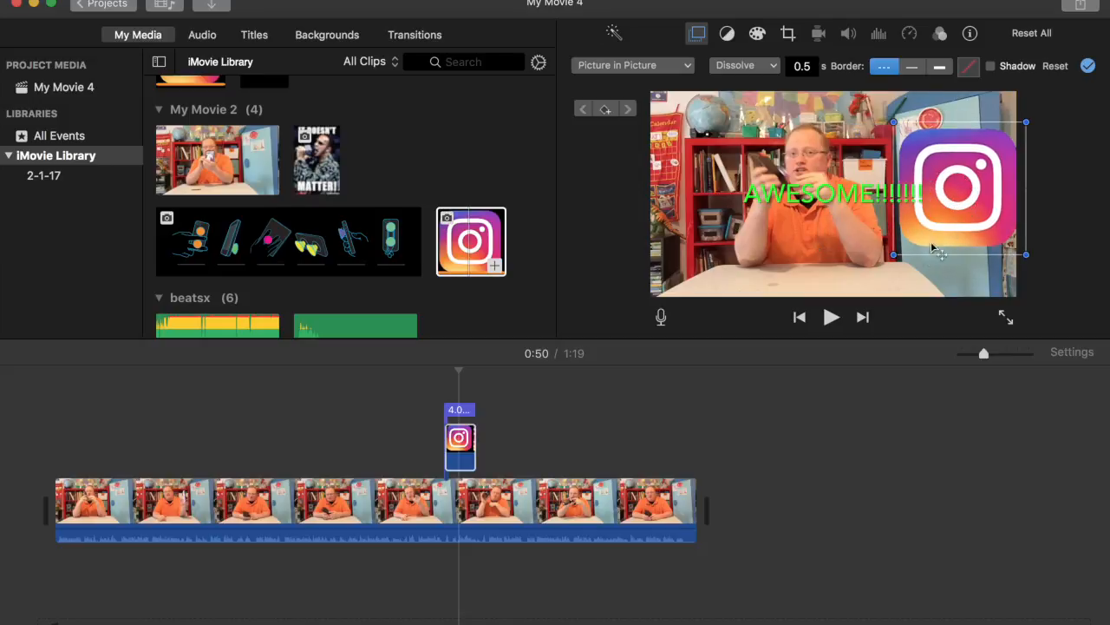
left_click_drag(894, 254, 882, 288)
left_click_drag(923, 244, 935, 220)
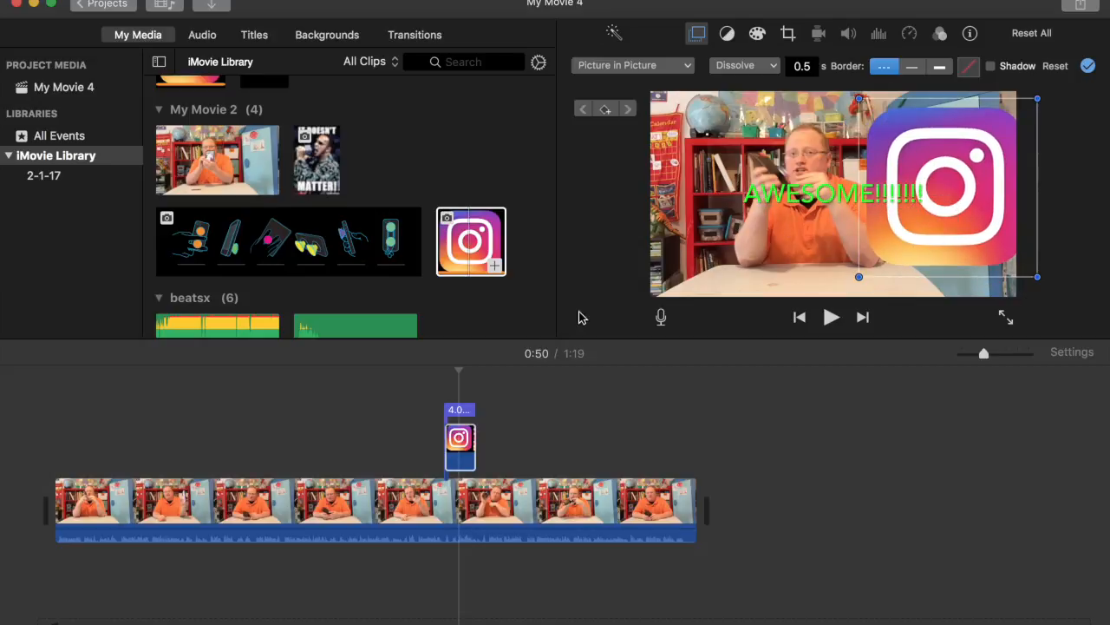
Try AWESOME title sizes 102, 256 and 234, settling on 212 so it fits one line
left_click(466, 410)
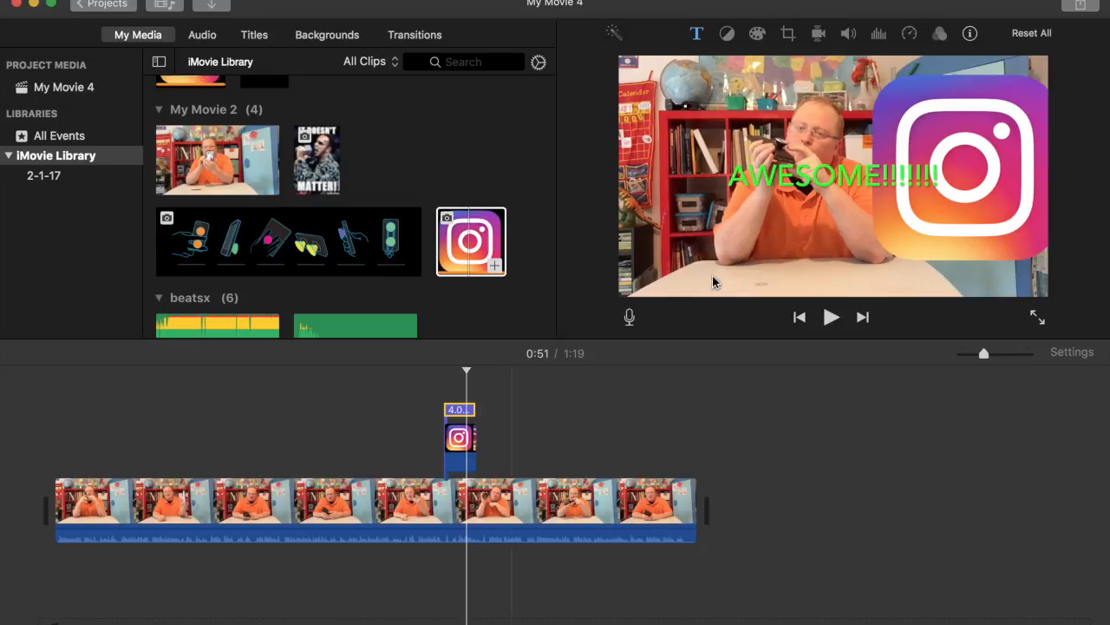
double_click(456, 412)
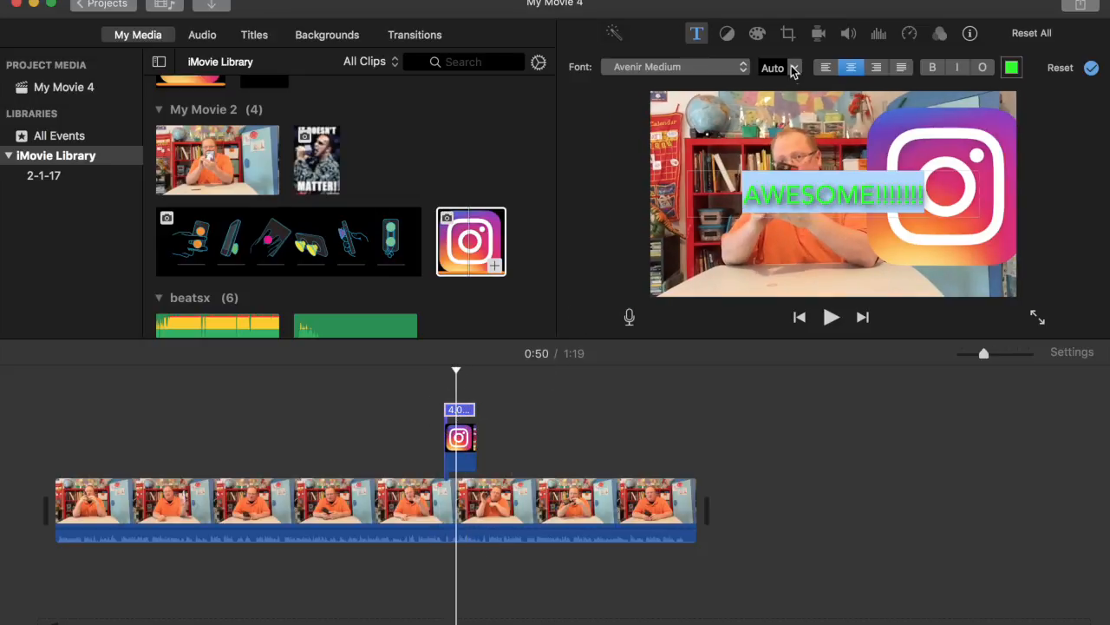
left_click(793, 68)
left_click(779, 155)
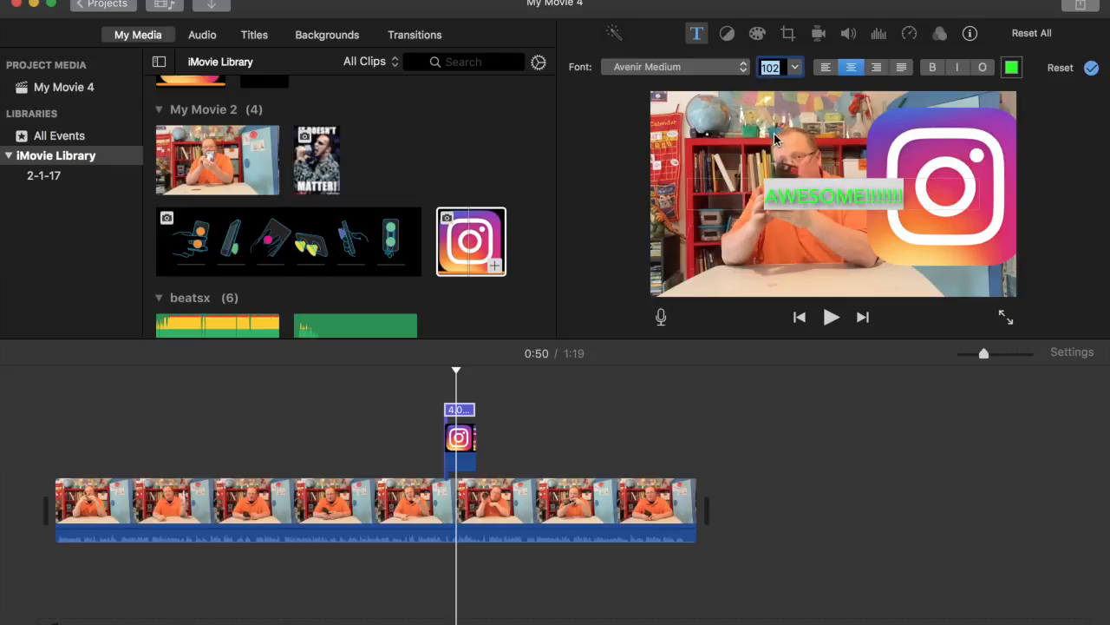
left_click(794, 68)
scroll(771, 130, "down", 3)
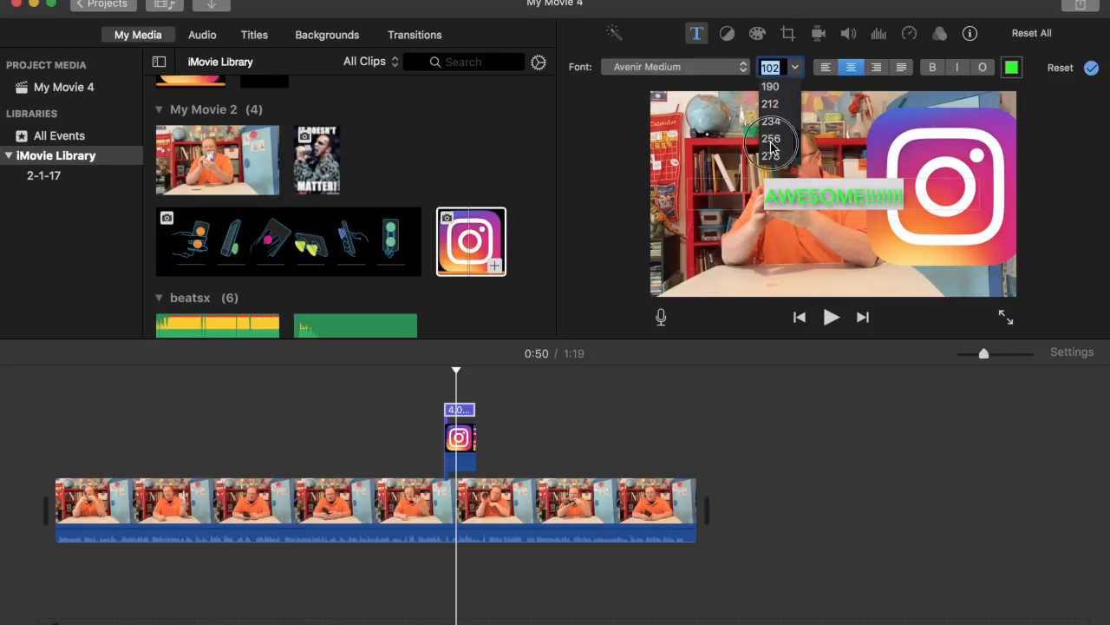
left_click(771, 141)
left_click(795, 69)
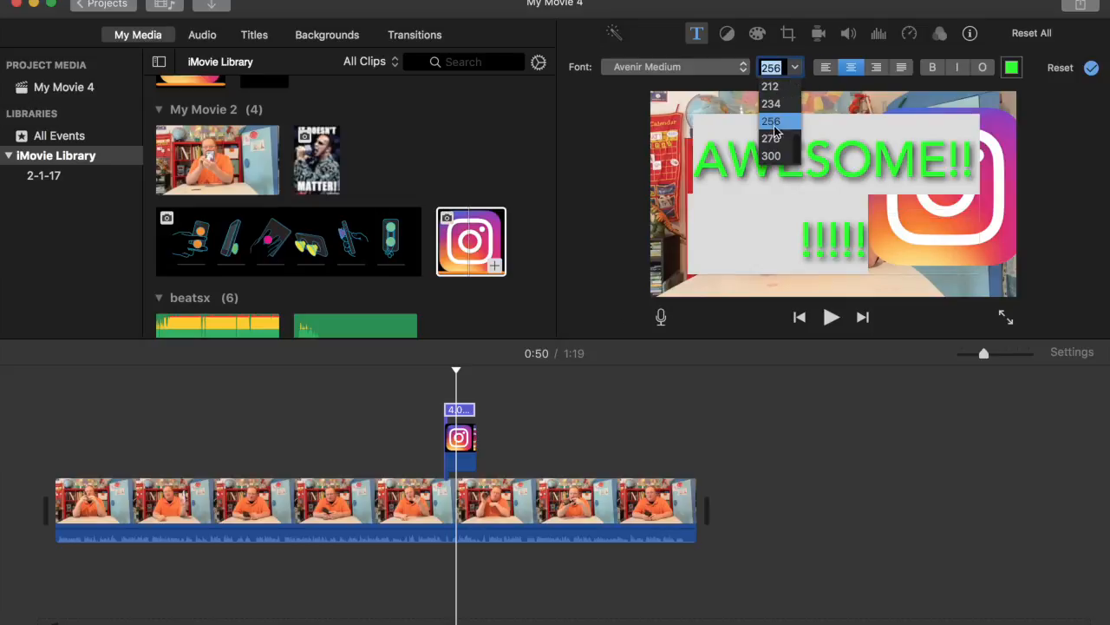
left_click(771, 103)
left_click(795, 67)
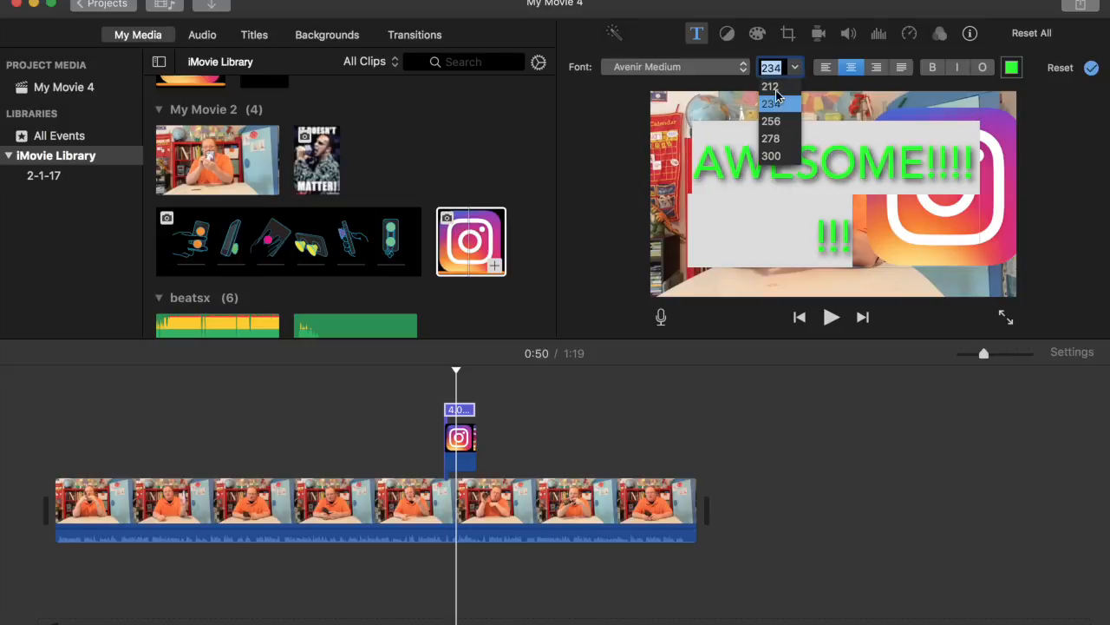
left_click(771, 87)
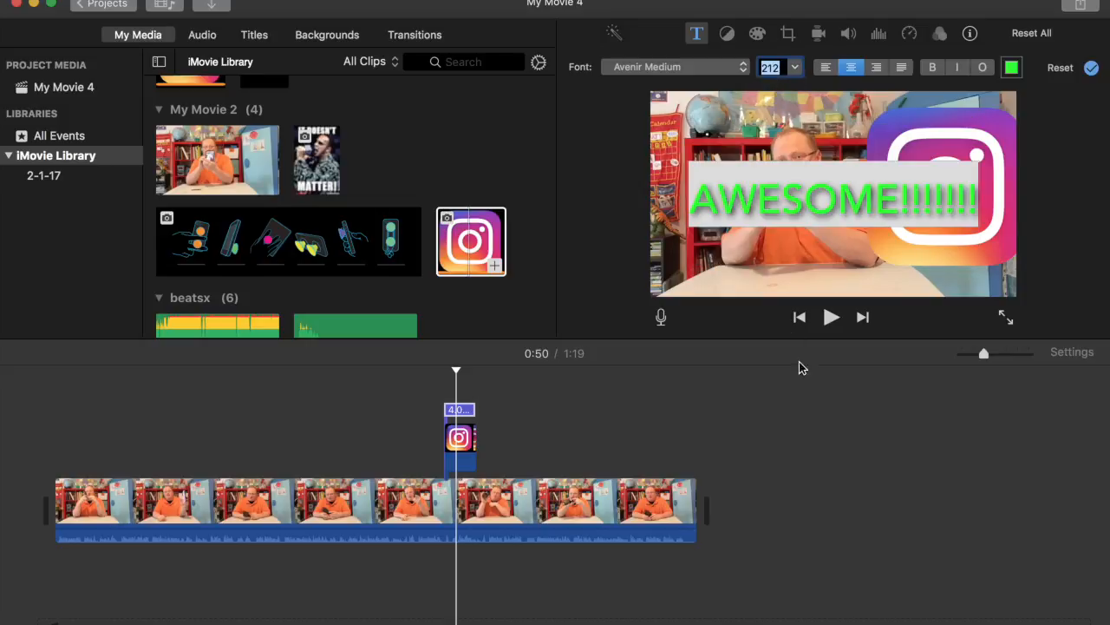
left_click(618, 413)
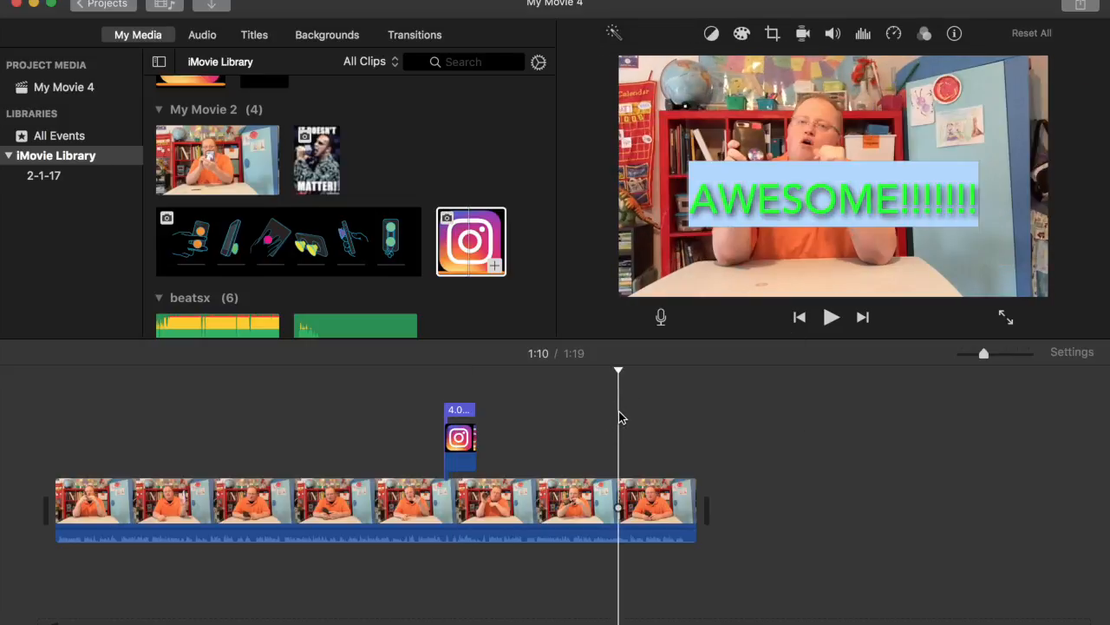
Drag the Instagram overlay's left edge leftward so it starts before the AWESOME title
left_click(457, 512)
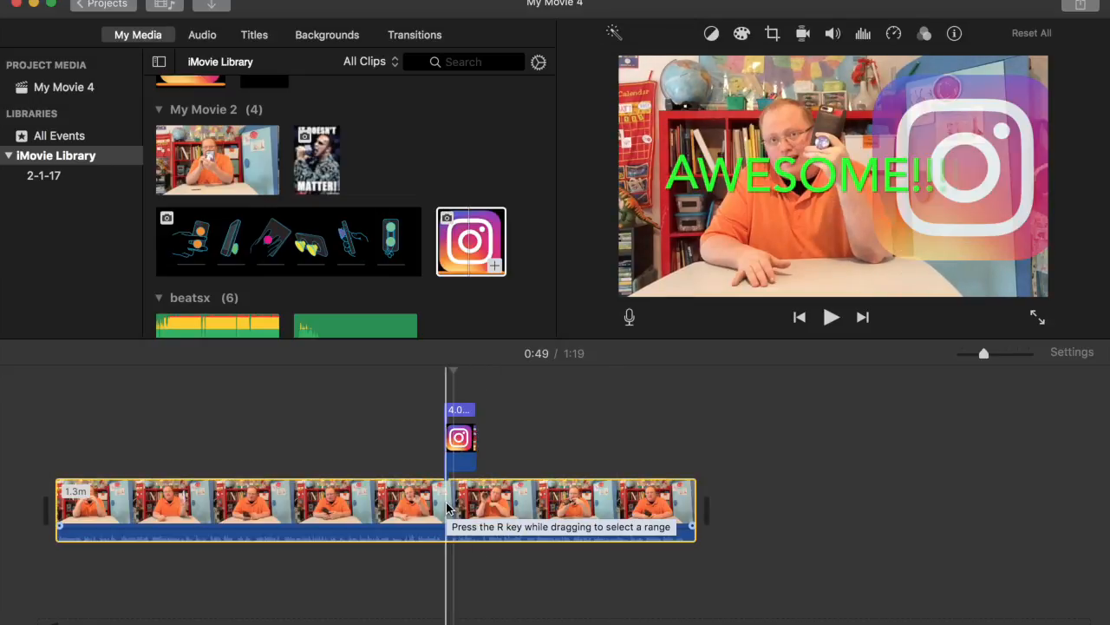
left_click(451, 460)
mouse_move(451, 459)
left_mouse_down()
mouse_move(418, 455)
mouse_move(433, 471)
left_mouse_up()
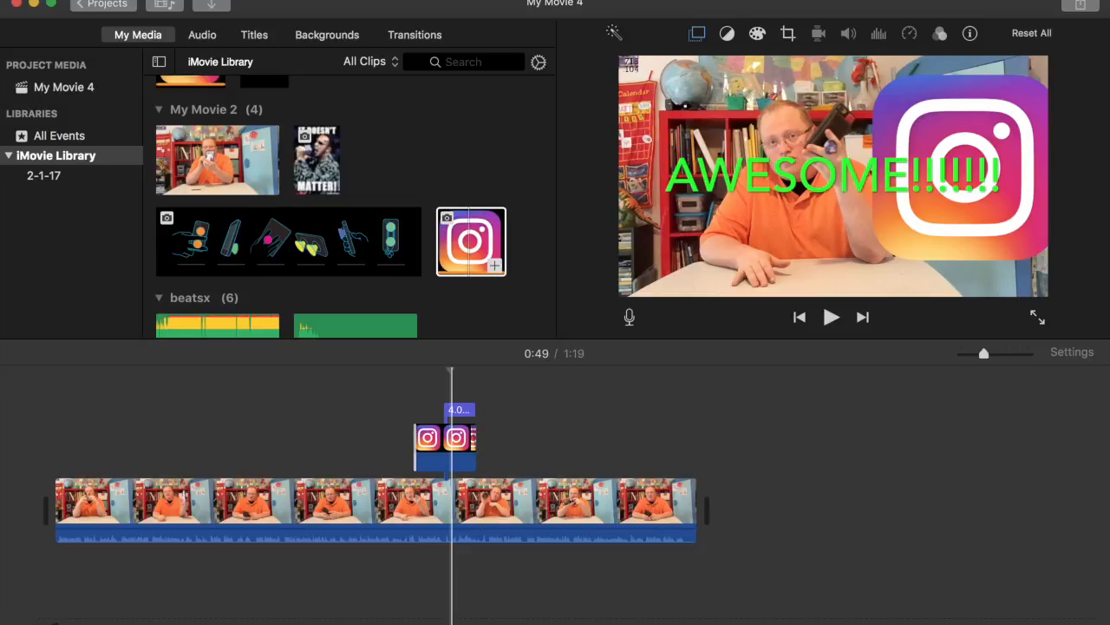
Screenshot the viewer frame showing the green AWESOME title beside the Instagram logo
left_click_drag(619, 55, 1048, 297)
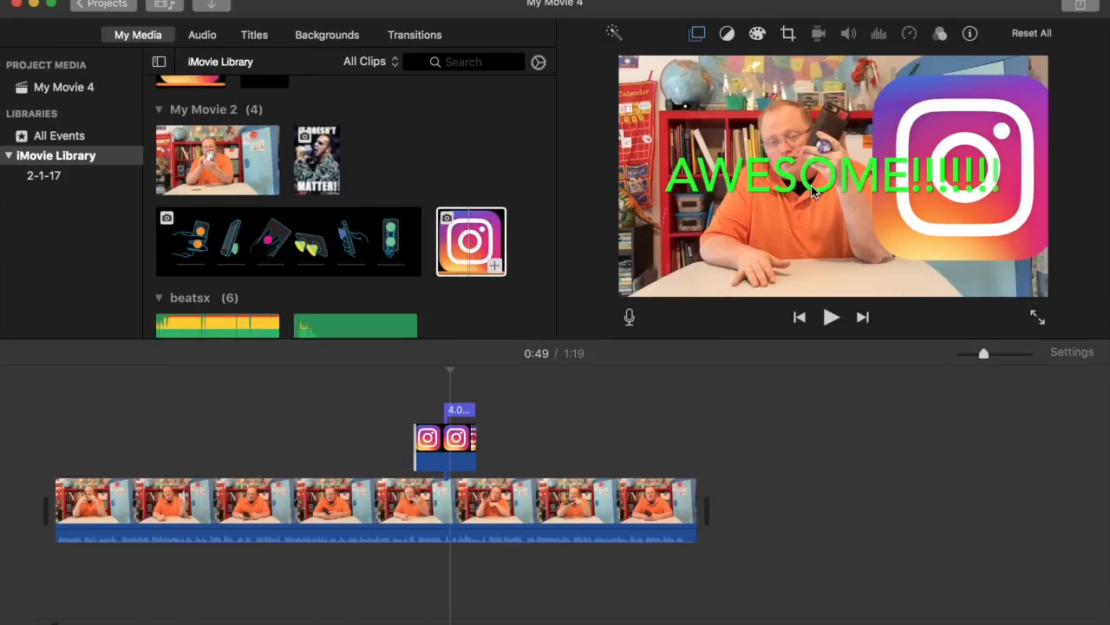
Delete the Instagram overlay clip and then the AWESOME title clip from the timeline
left_click(467, 443)
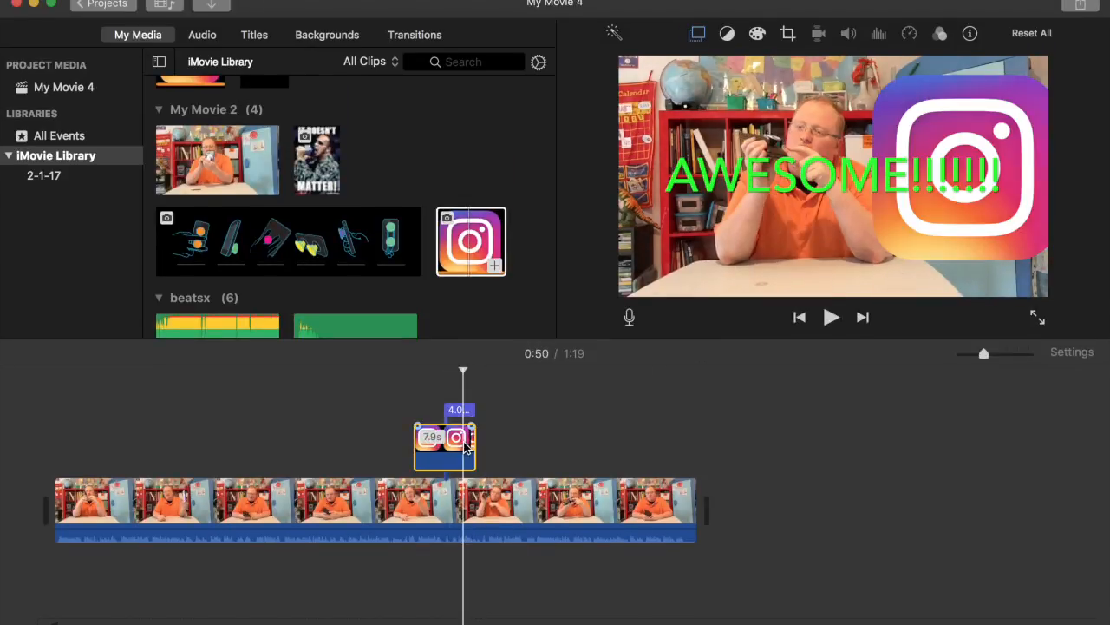
key("Delete")
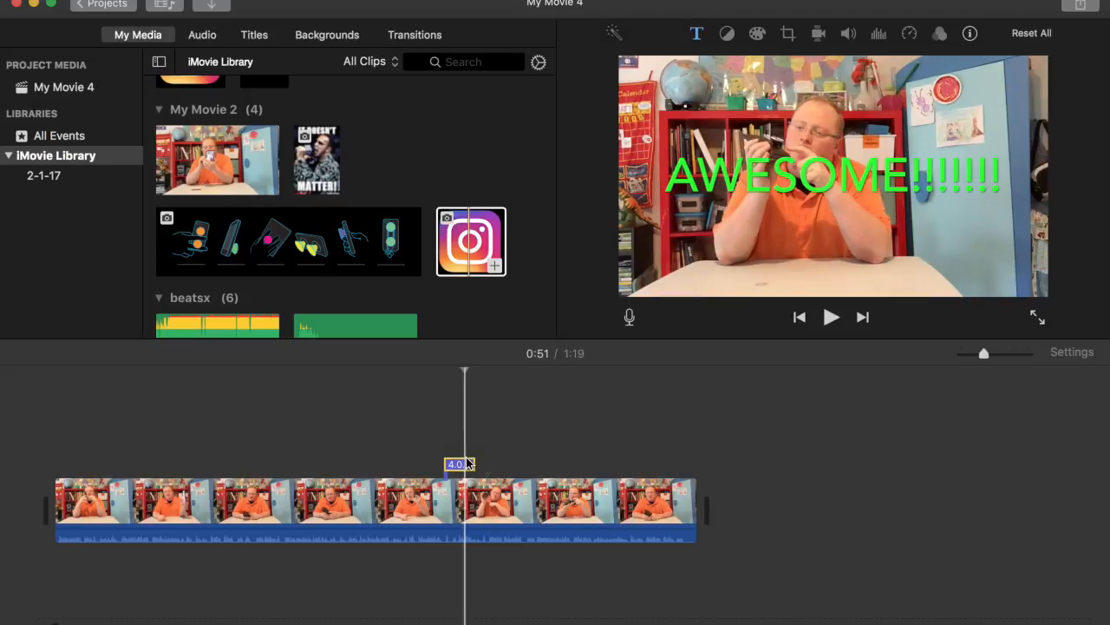
key("Delete")
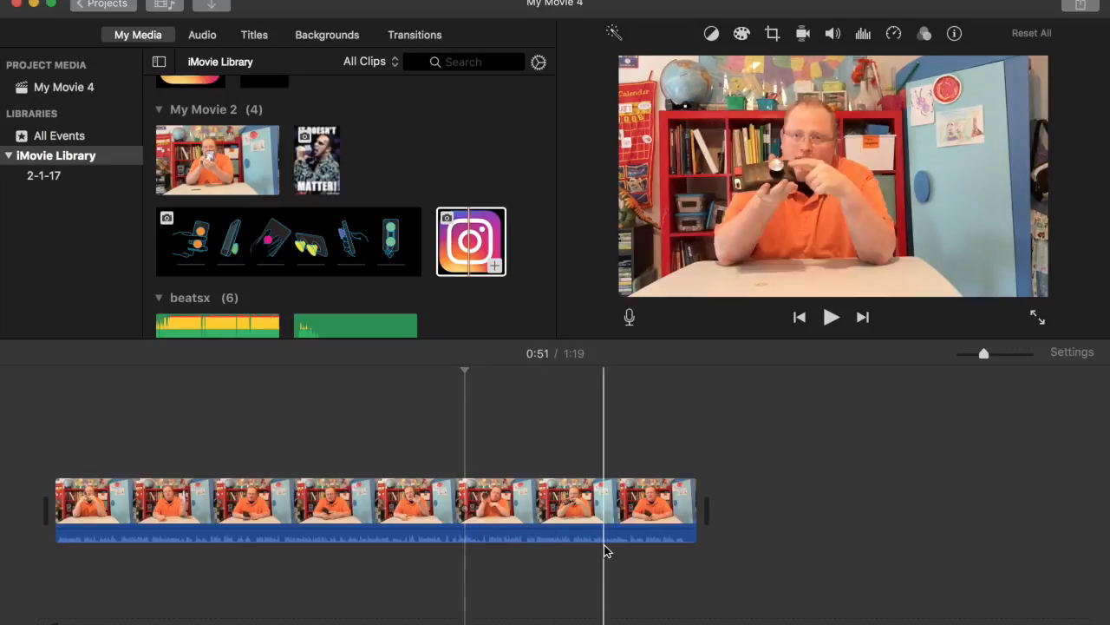
Trim the talking-head clip's end to 27.2 seconds, then further to 5.0 seconds
left_click_drag(694, 511, 144, 503)
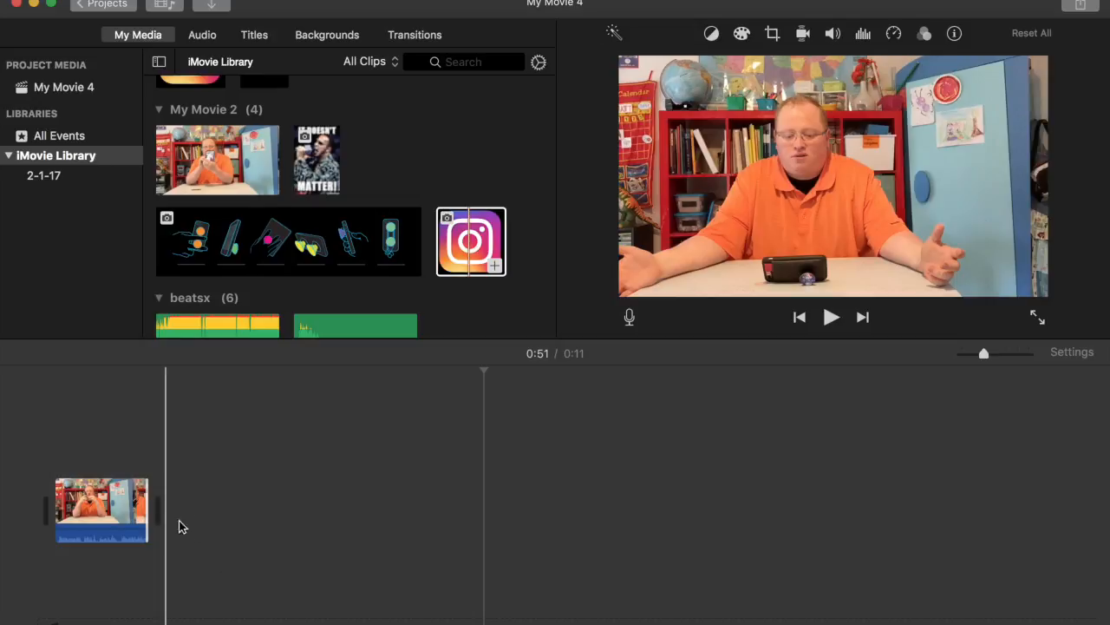
left_click_drag(145, 491, 97, 500)
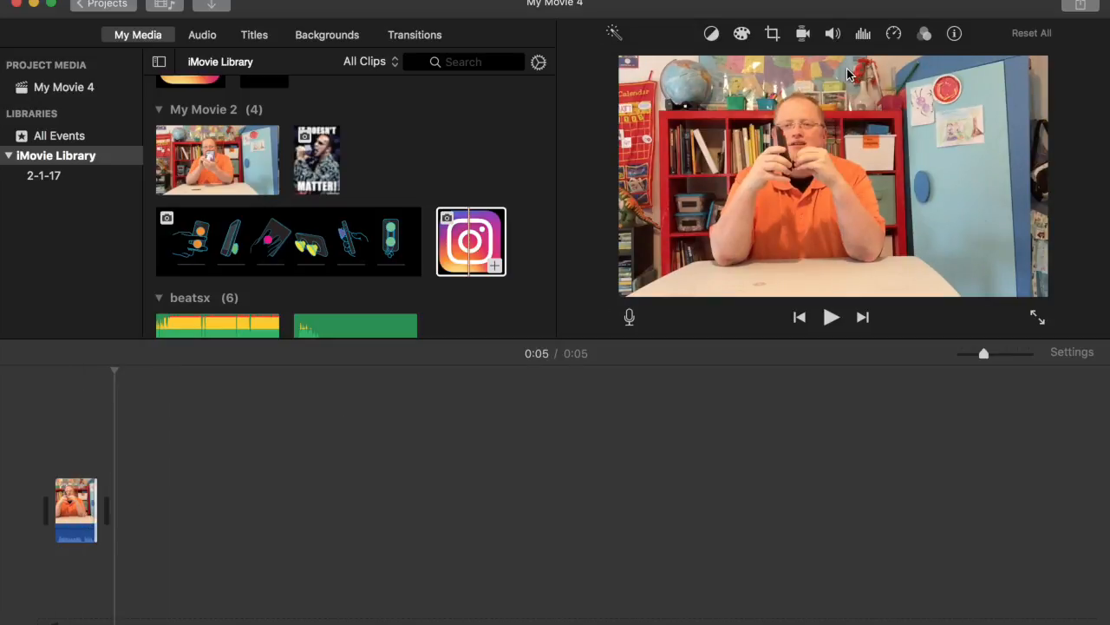
Share My Movie 4 to YouTube as a Private HD 720p video and accept the terms
left_click(1079, 6)
left_click(912, 130)
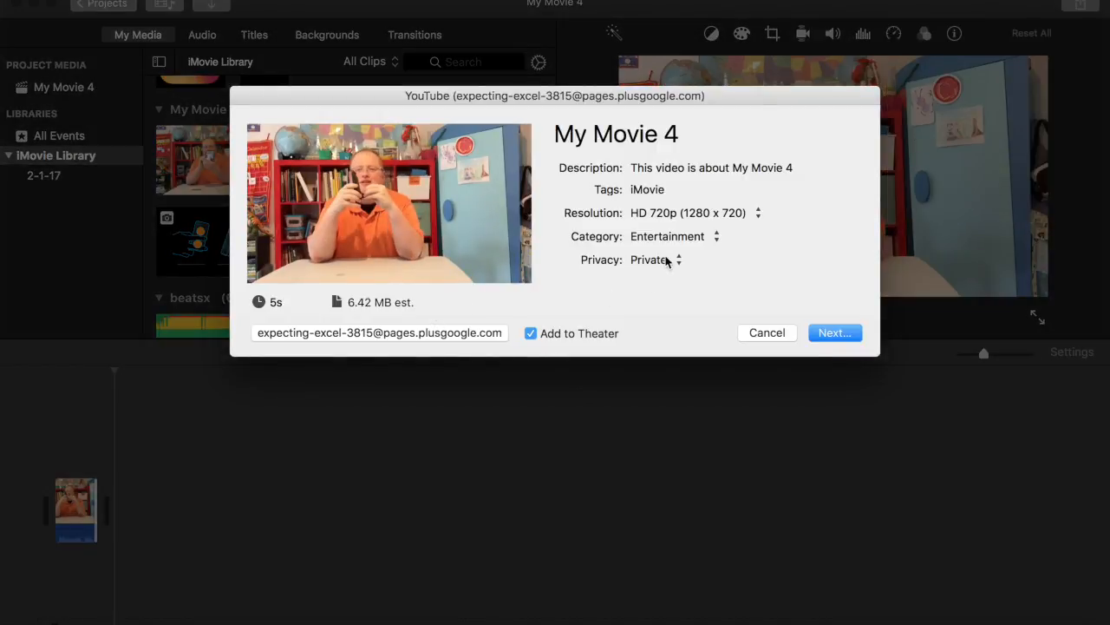
left_click(833, 332)
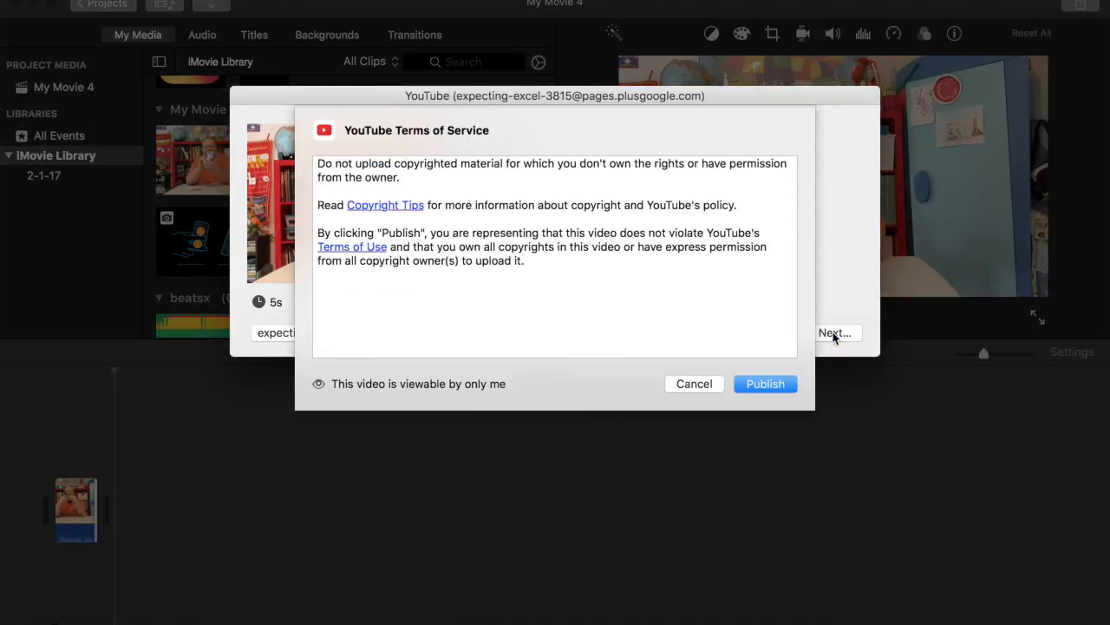
left_click(789, 385)
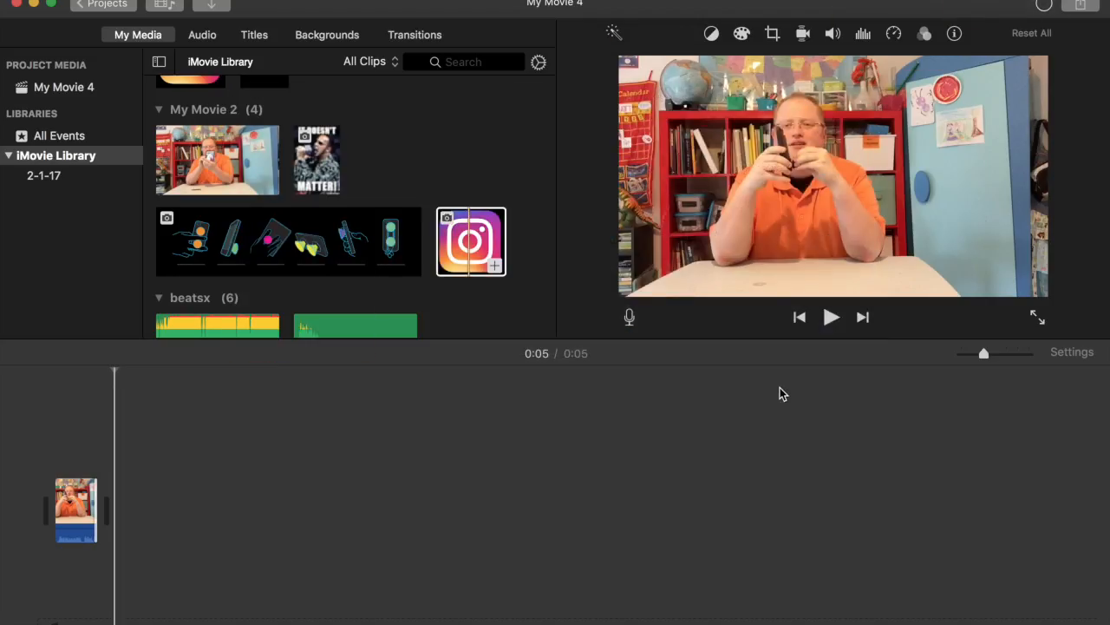
Confirm My Movie 4 finished uploading, then visit its private 0:06 video on YouTube
left_click(1045, 6)
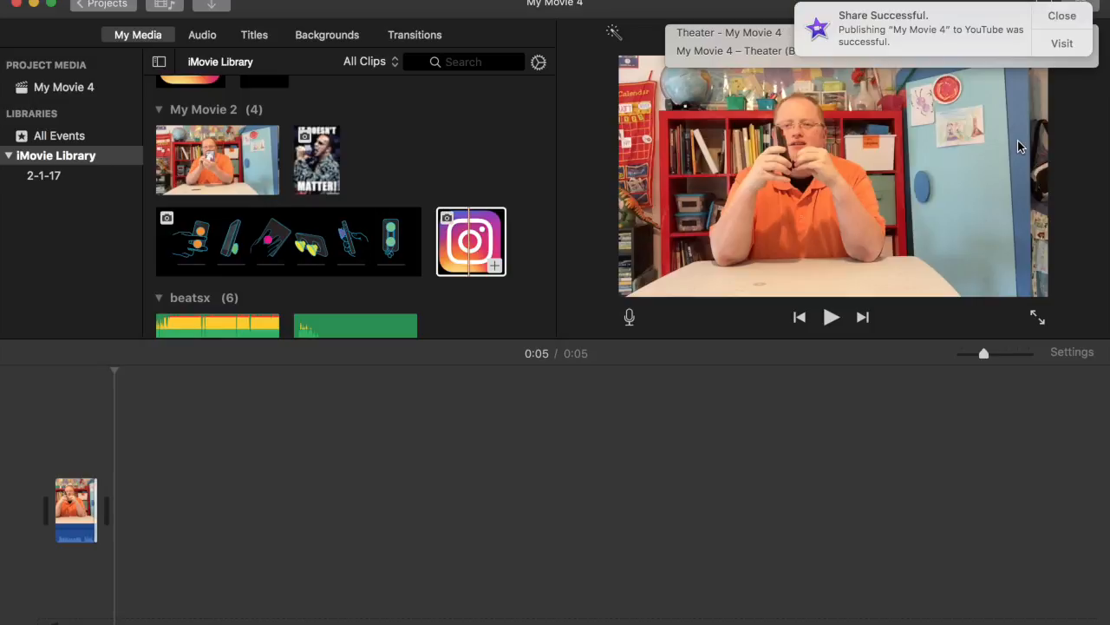
left_click(1062, 43)
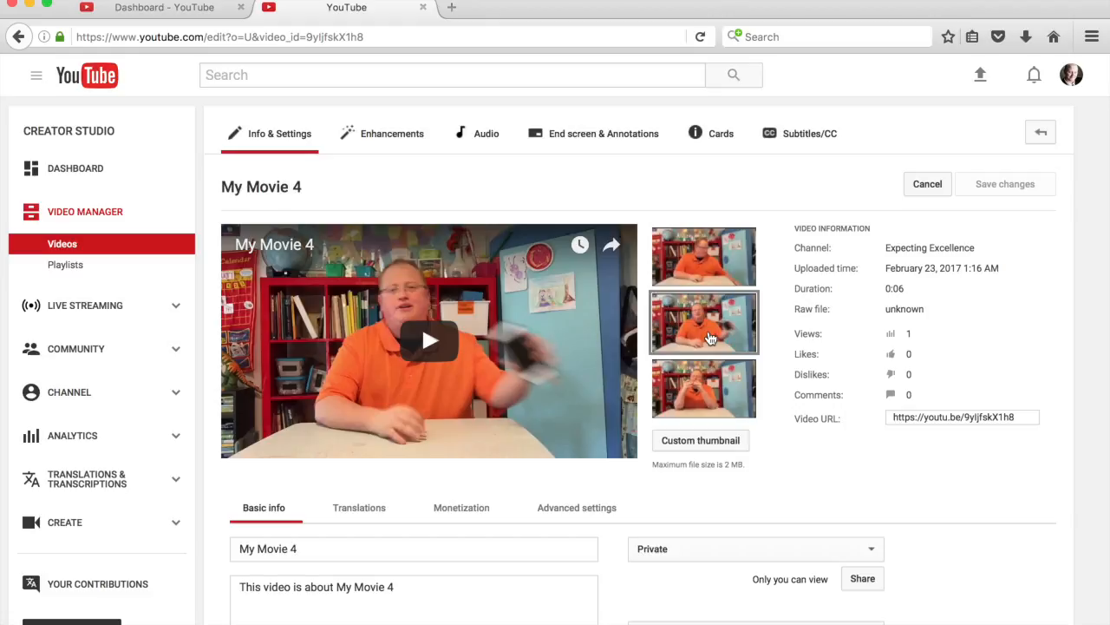
Choose Custom thumbnail on My Movie 4's Info & Settings page
left_click(715, 442)
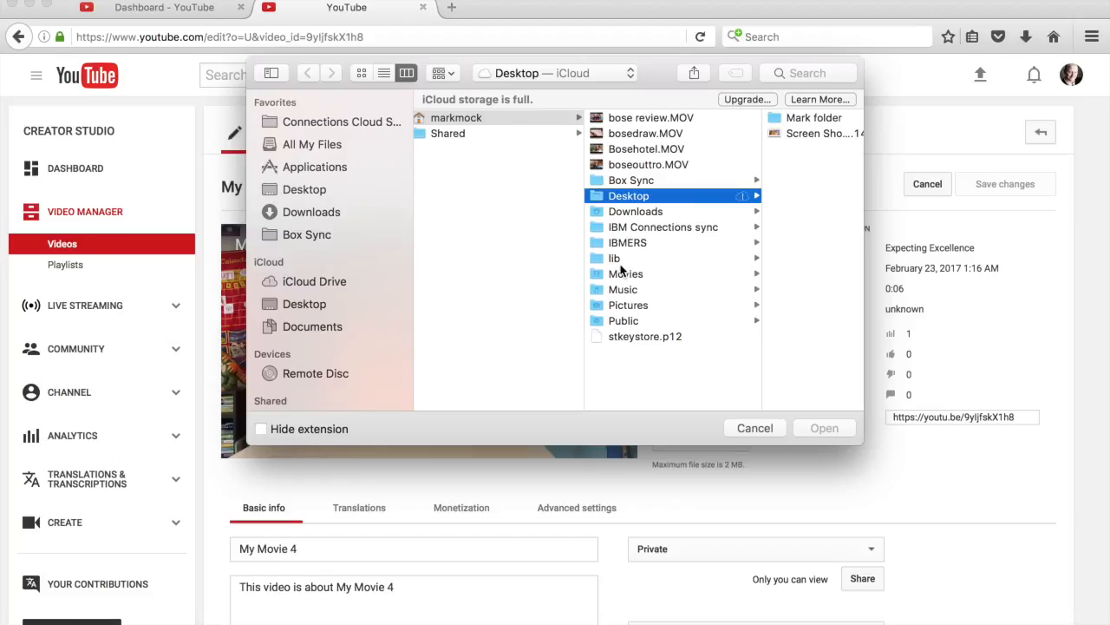
Upload the Desktop Screen Shot PNG of AWESOME and the Instagram logo as the thumbnail
left_click(617, 201)
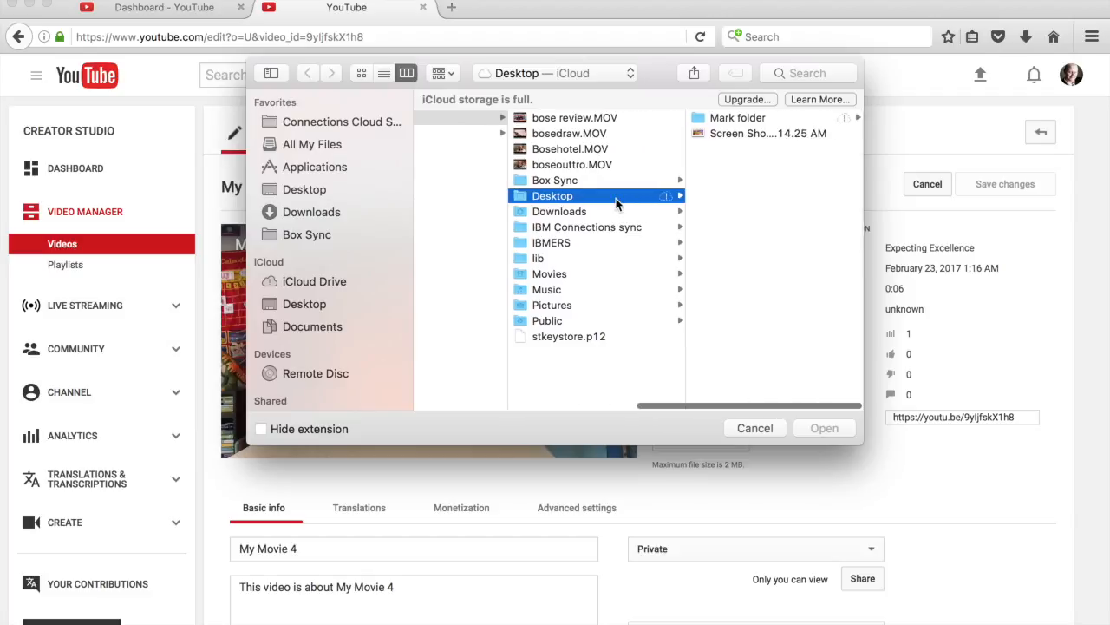
left_click(725, 135)
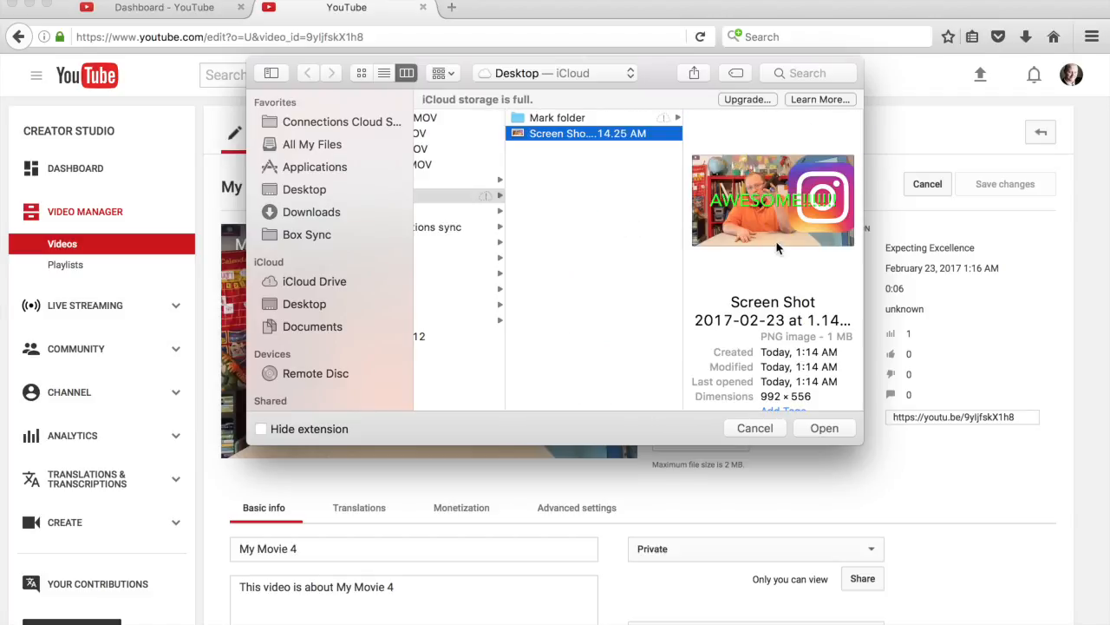
left_click(568, 141)
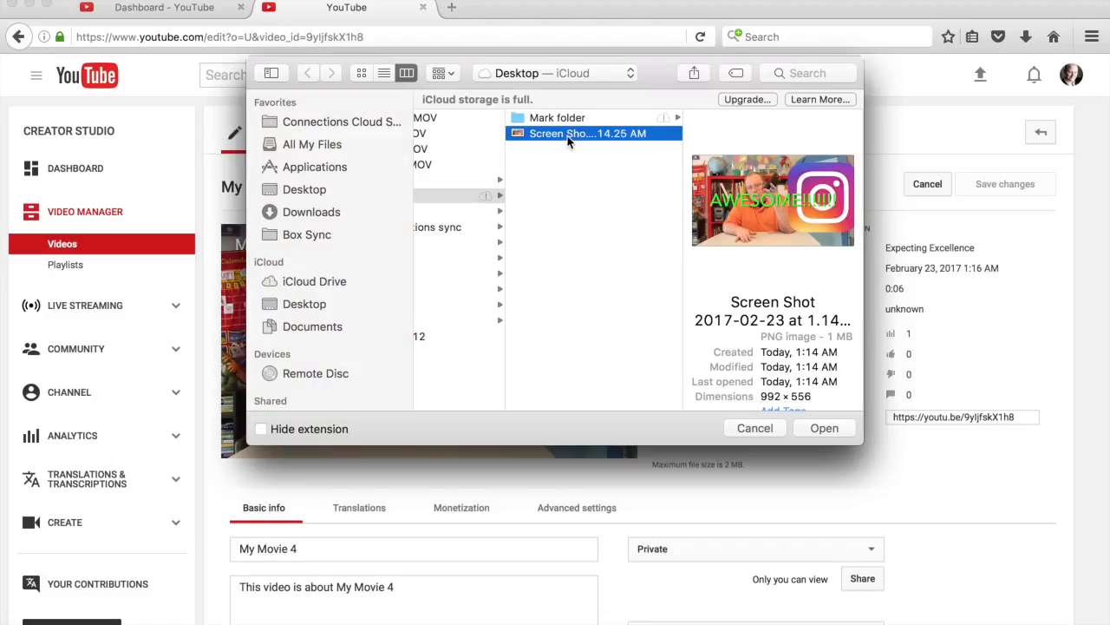
double_click(568, 137)
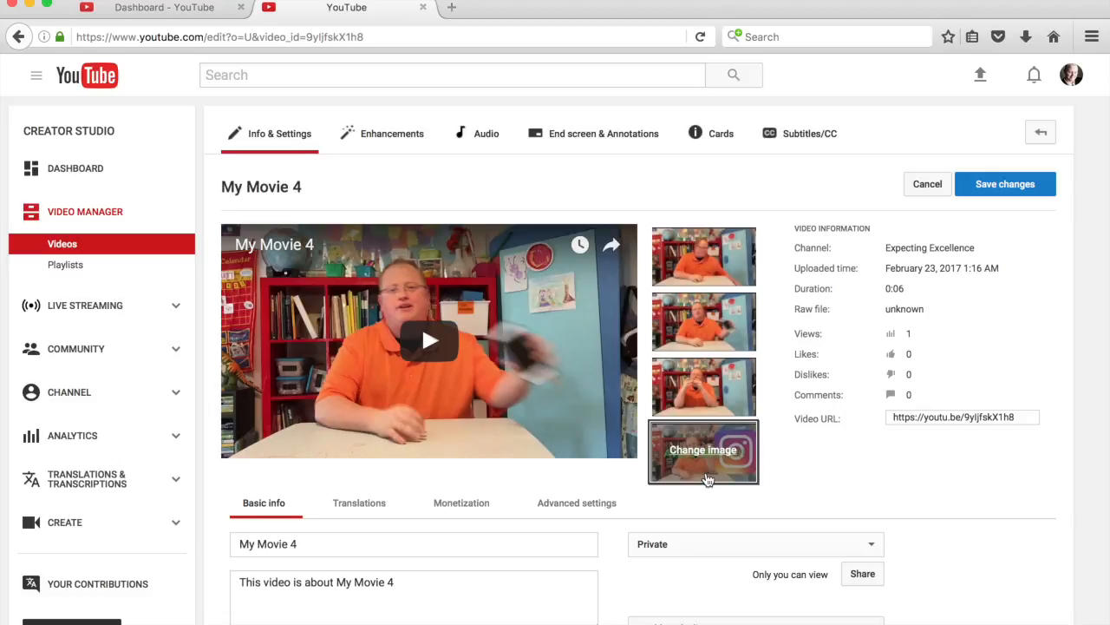
Save My Movie 4's new AWESOME/Instagram thumbnail and go to the Creator Studio Dashboard
mouse_move(691, 435)
left_click(1004, 185)
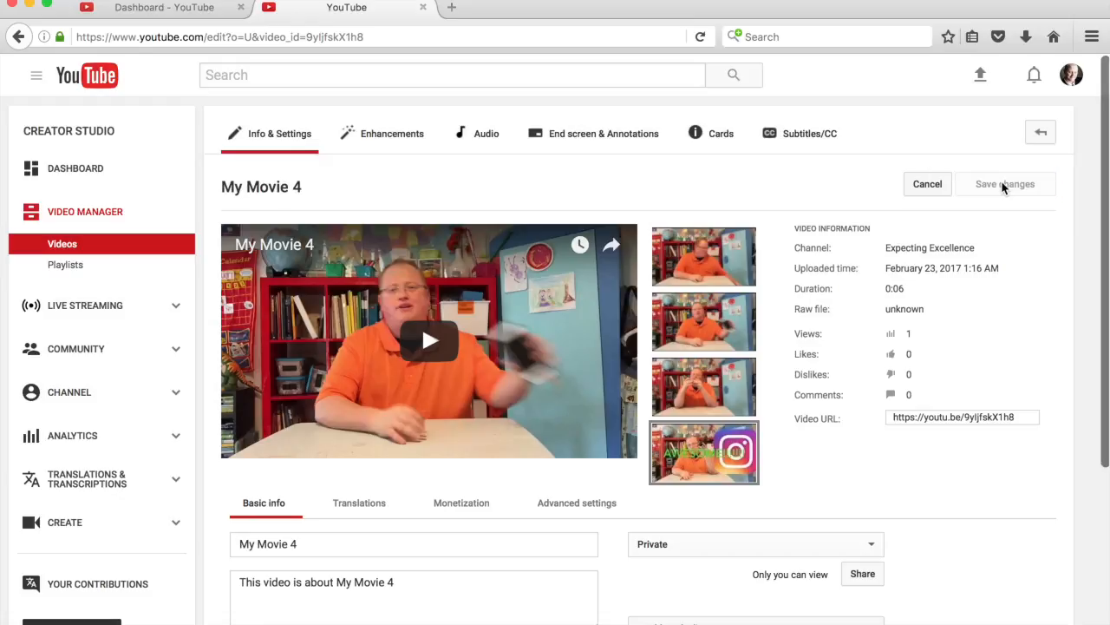
scroll(1001, 275, "down", 3)
scroll(849, 473, "up", 3)
left_click(1070, 76)
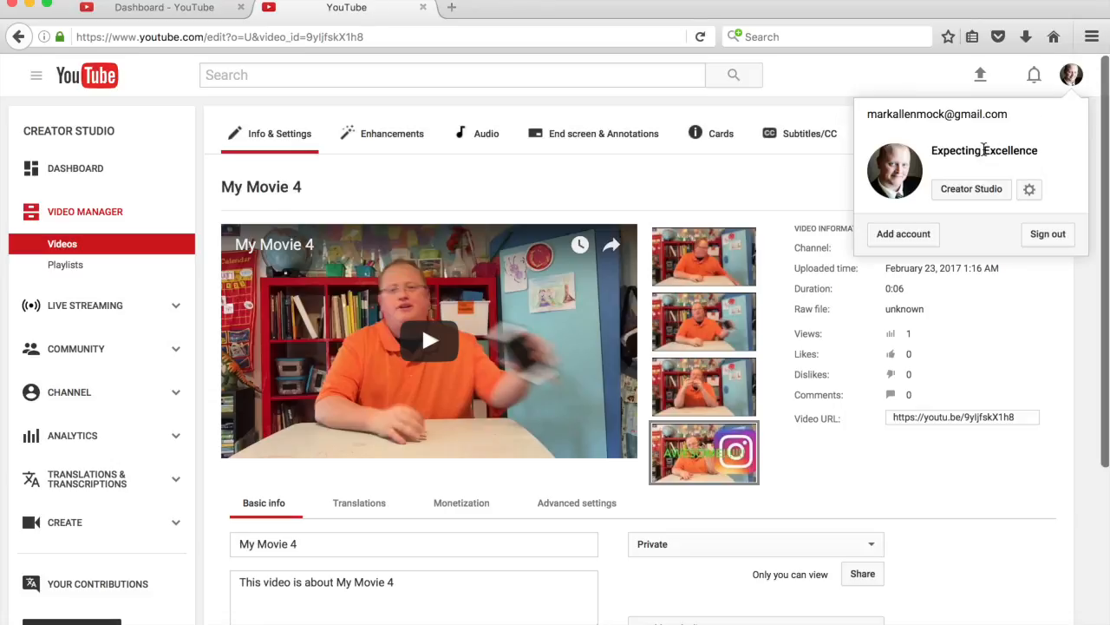
left_click(969, 190)
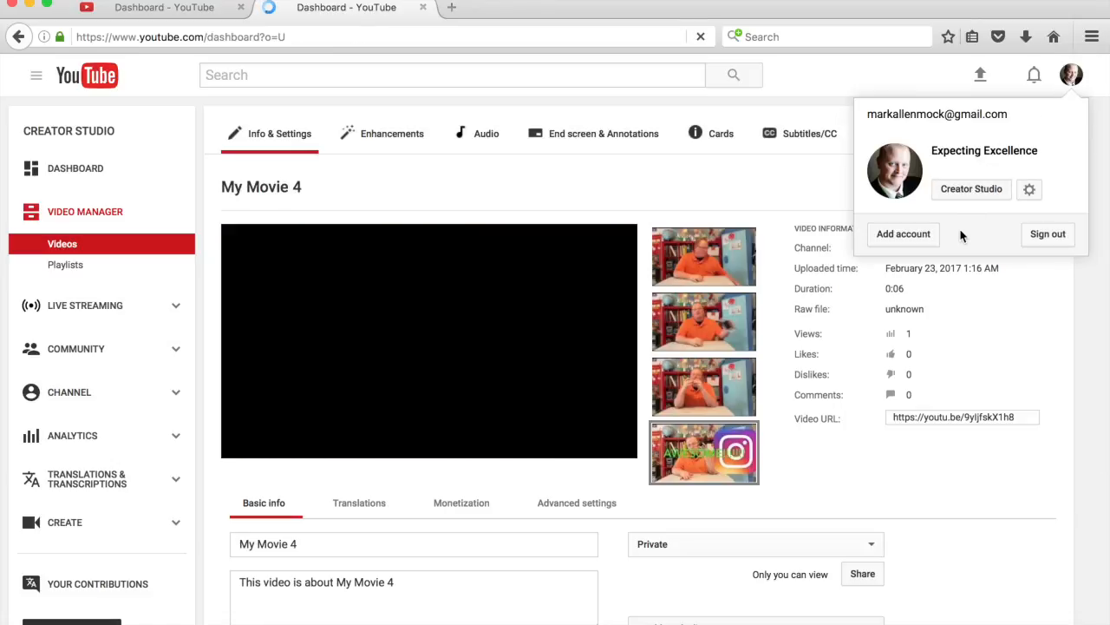